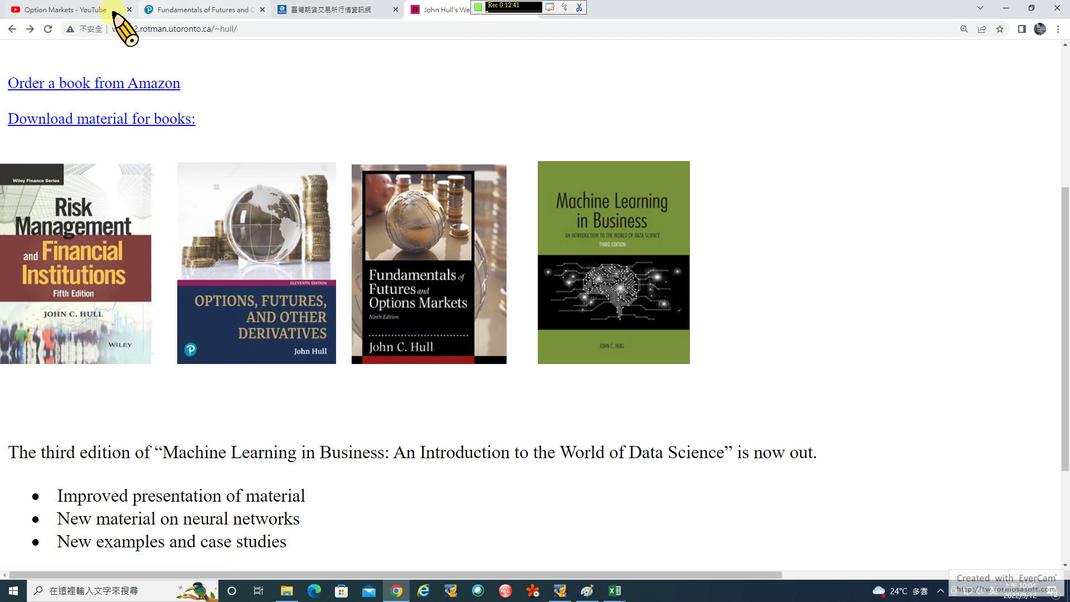
Step: Switch from the Option Markets playlist to the W2 workbook in Excel and view the TXO sheet's option table and charts
left_click(95, 10)
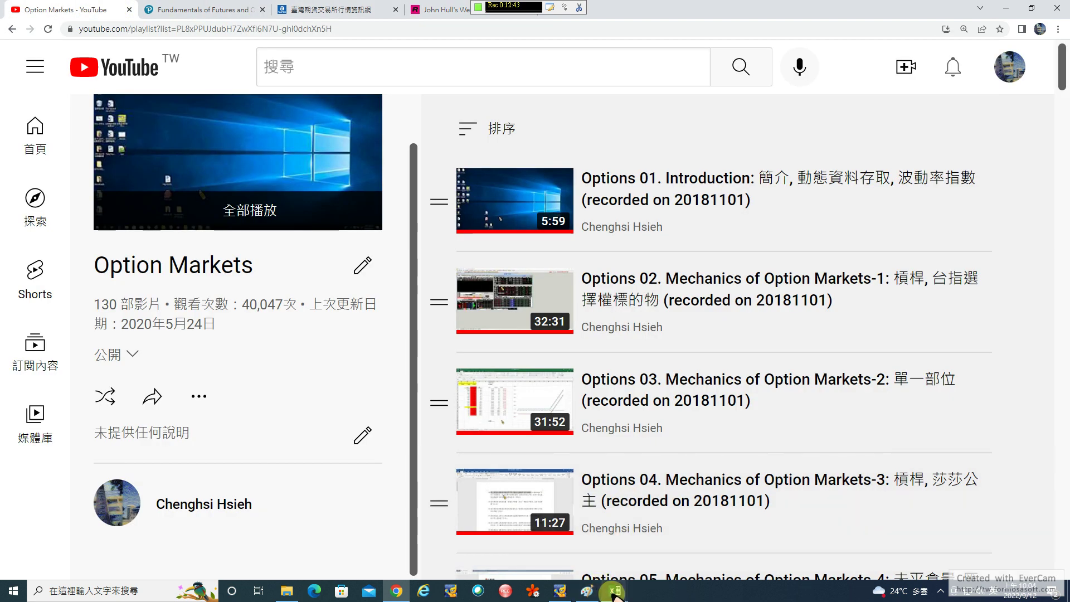
mouse_move(613, 590)
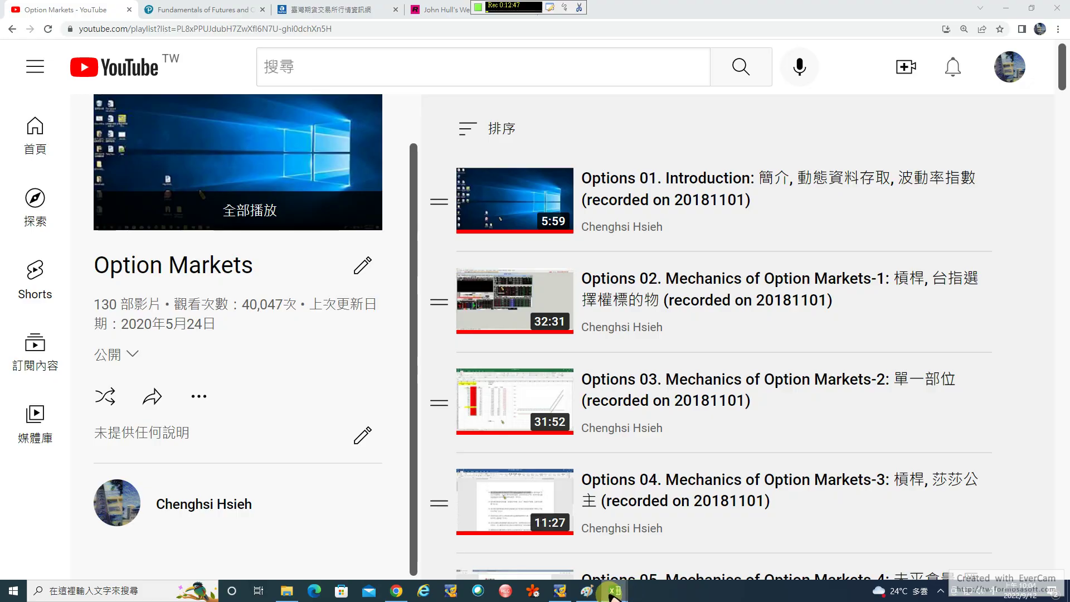
left_click(613, 593)
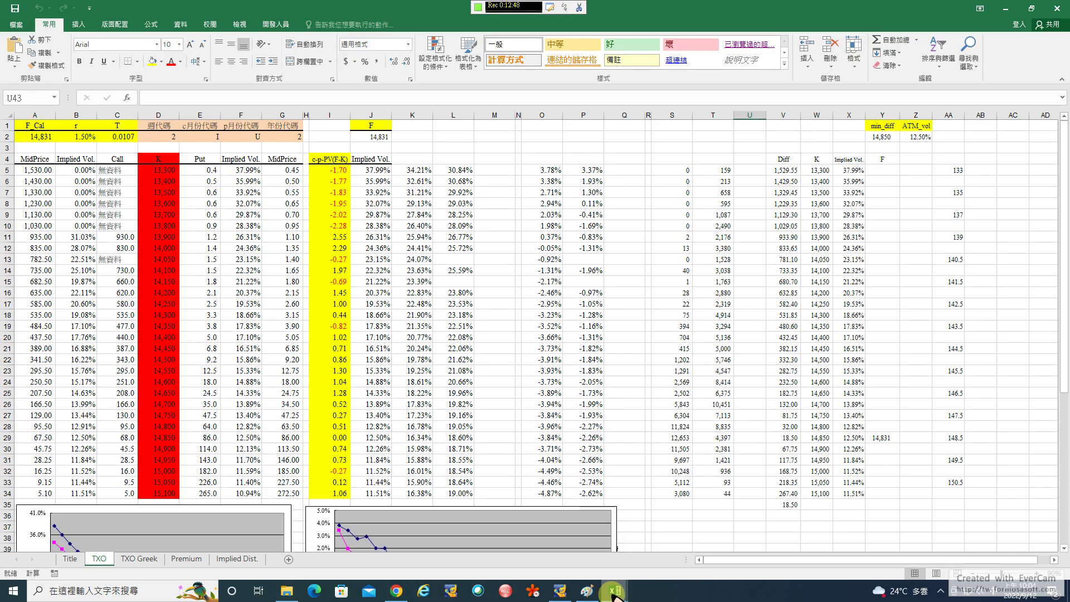
mouse_move(614, 590)
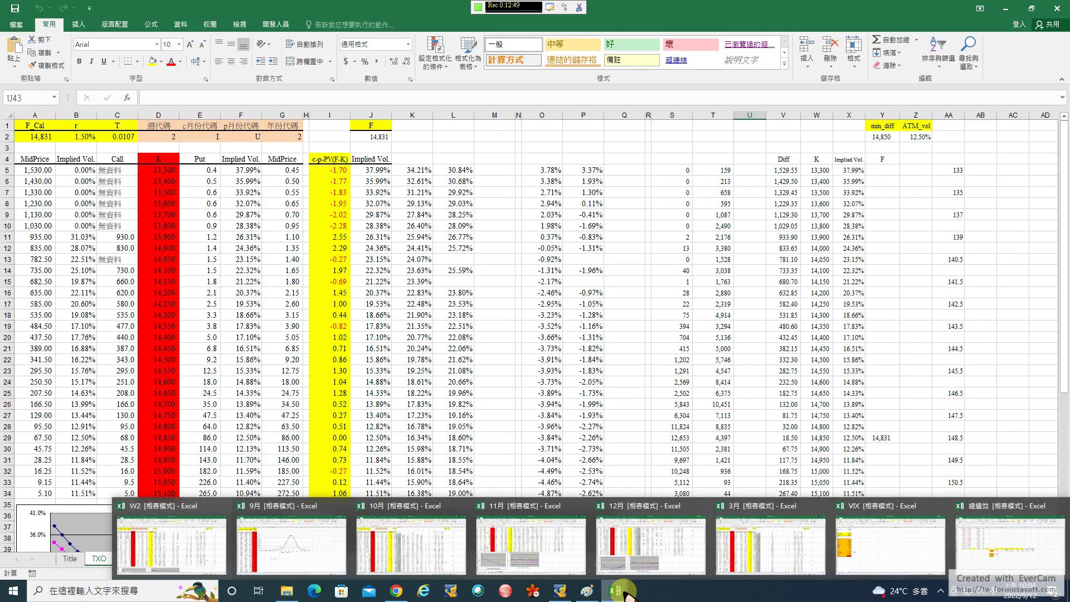
left_click(176, 510)
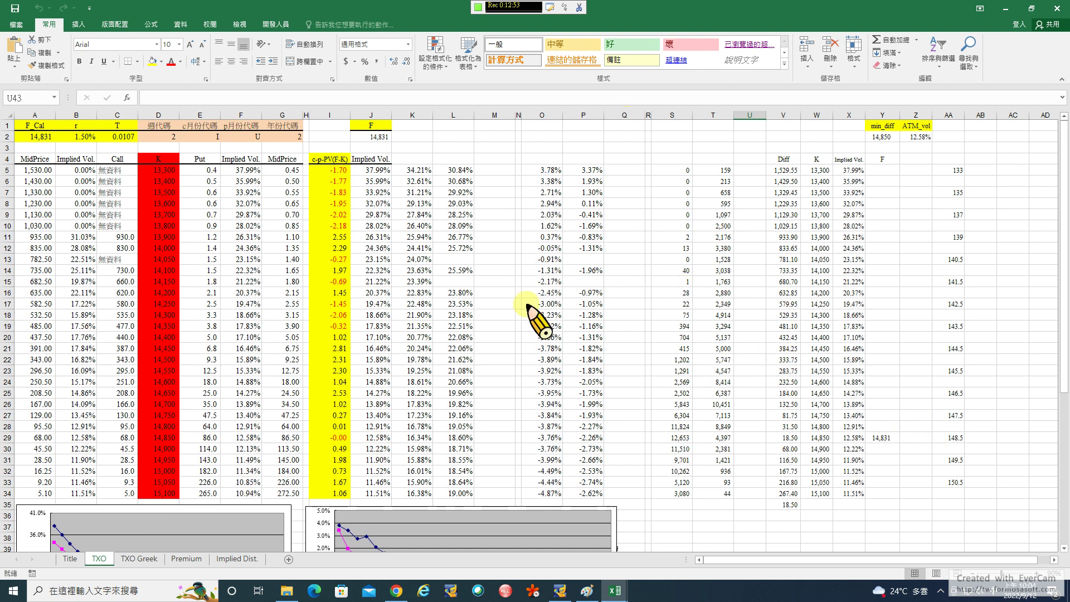
scroll(380, 305, "down", 4)
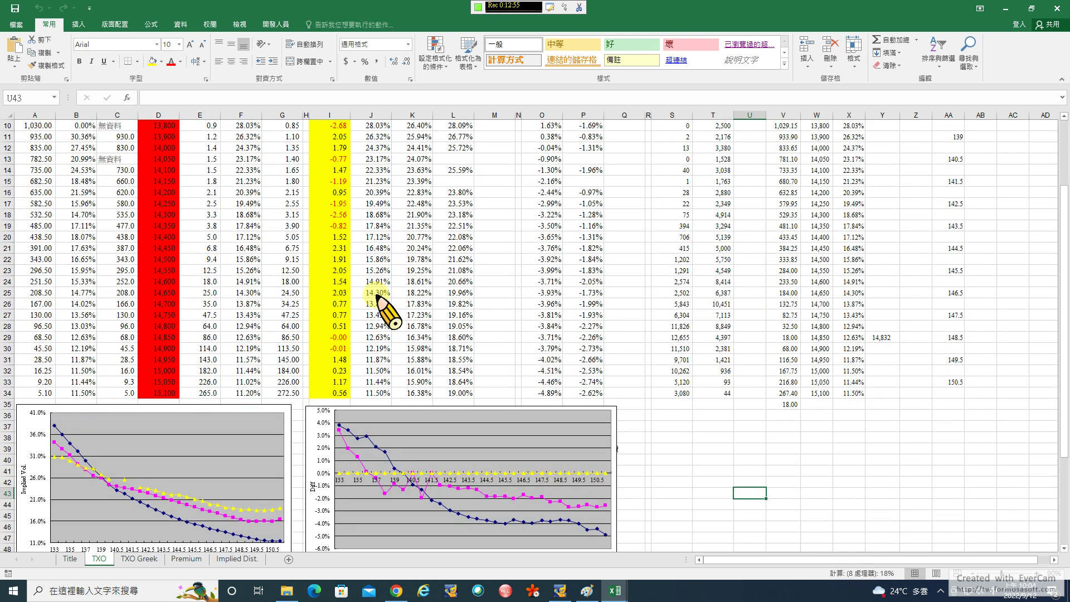
scroll(563, 443, "up", 4)
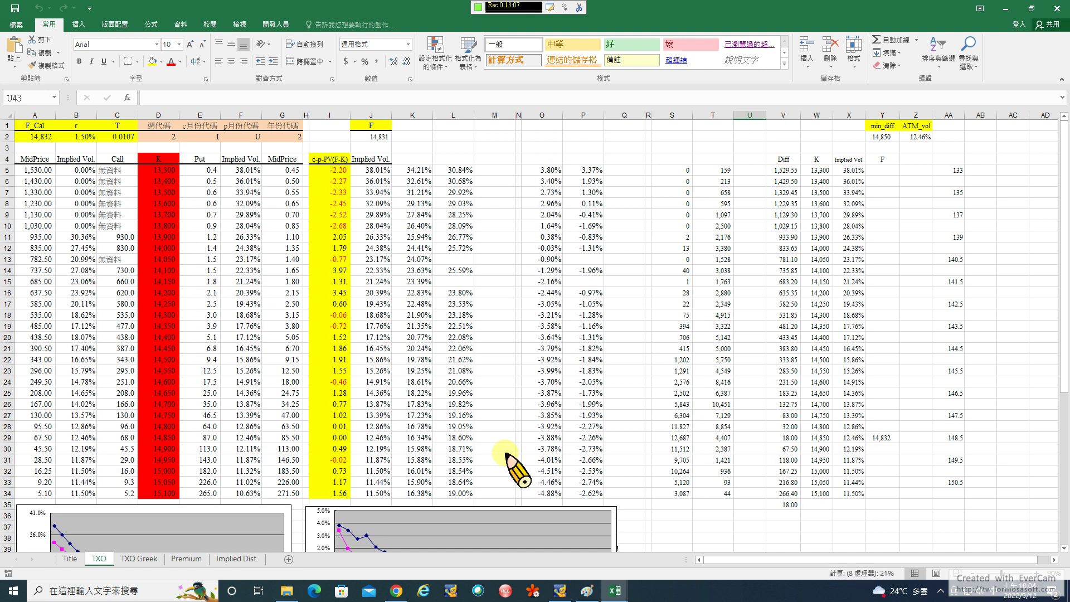
Step: Switch back to the YouTube playlist in Chrome and browse the Option Markets video list
mouse_move(396, 590)
left_click(415, 490)
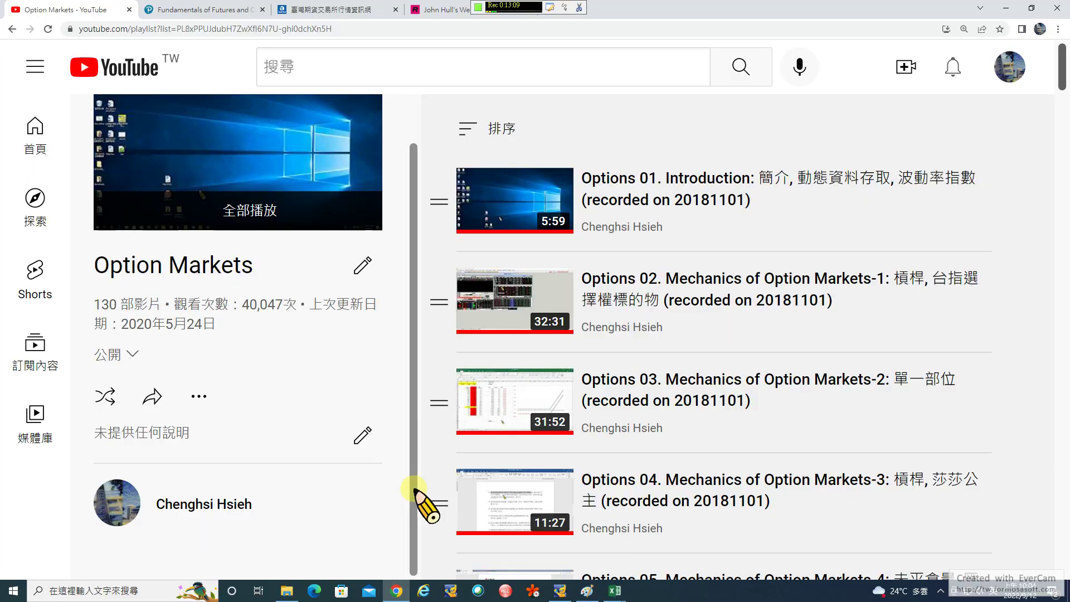
scroll(835, 396, "down", 2)
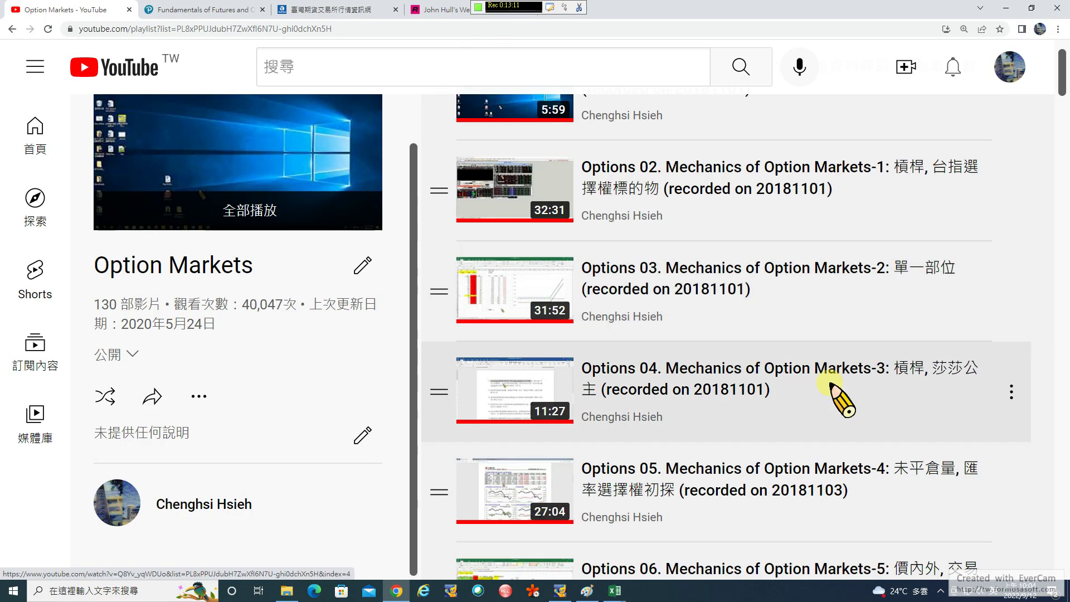
scroll(831, 385, "up", 2)
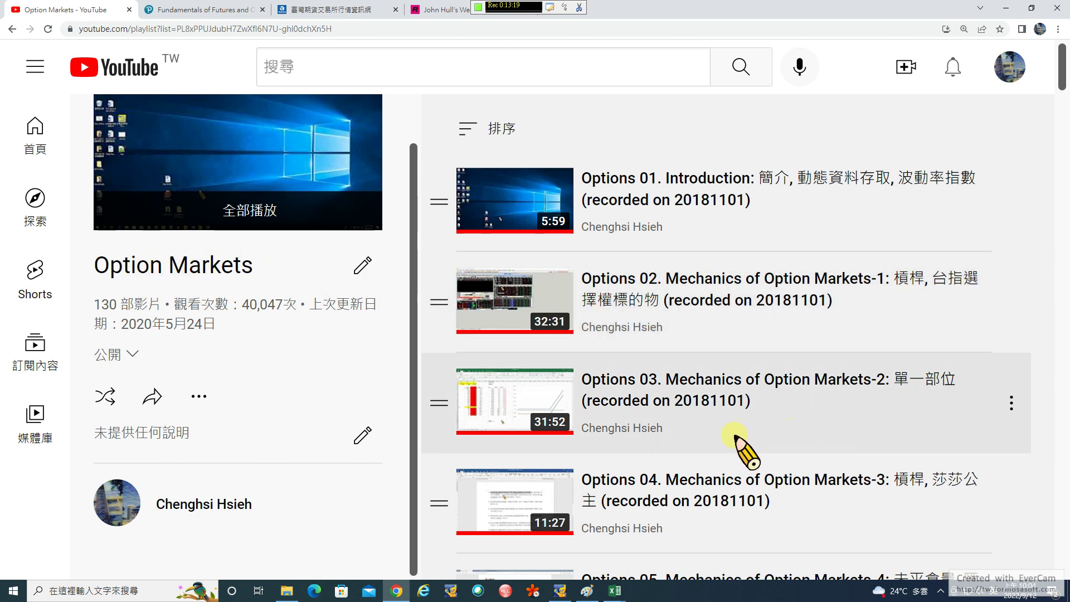
Step: Return to the W2 workbook in Excel and check the date in the system calendar for September 2022
left_click(616, 591)
left_click(161, 512)
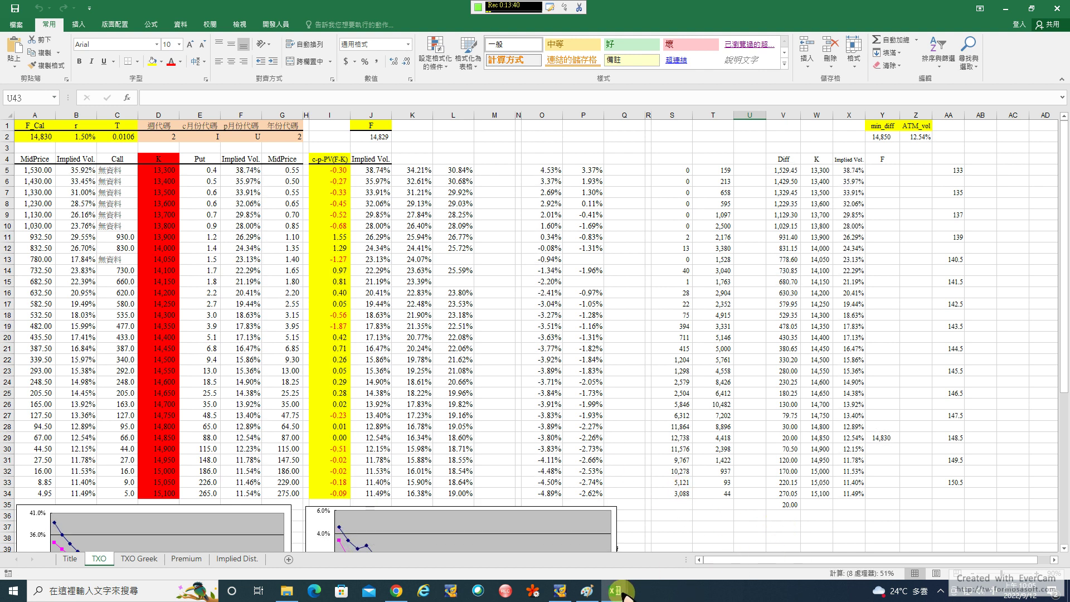
left_click(1030, 592)
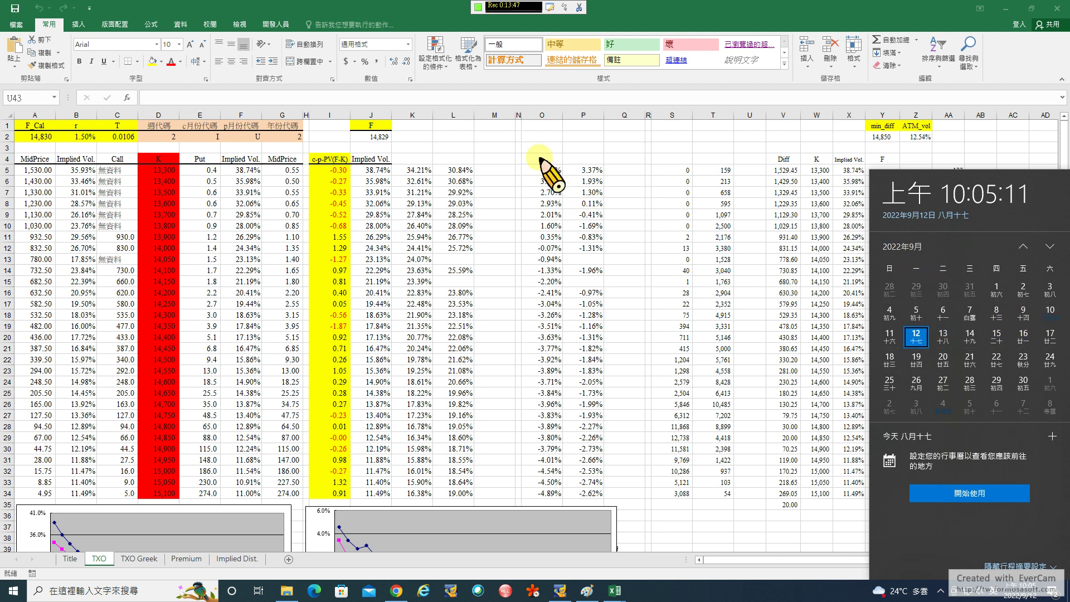
left_click(493, 159)
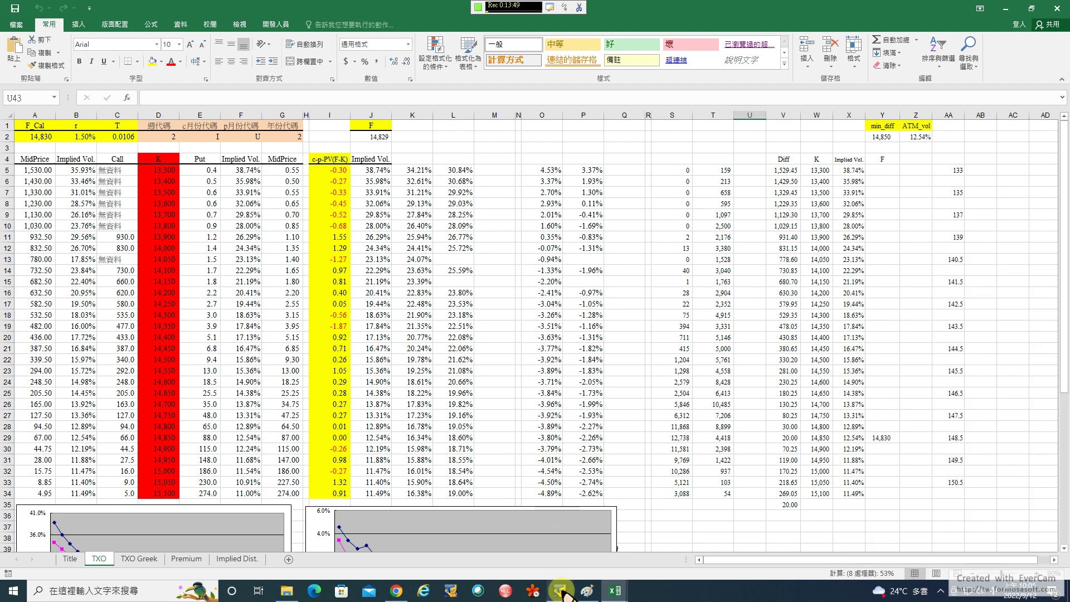
mouse_move(564, 591)
left_click(1020, 591)
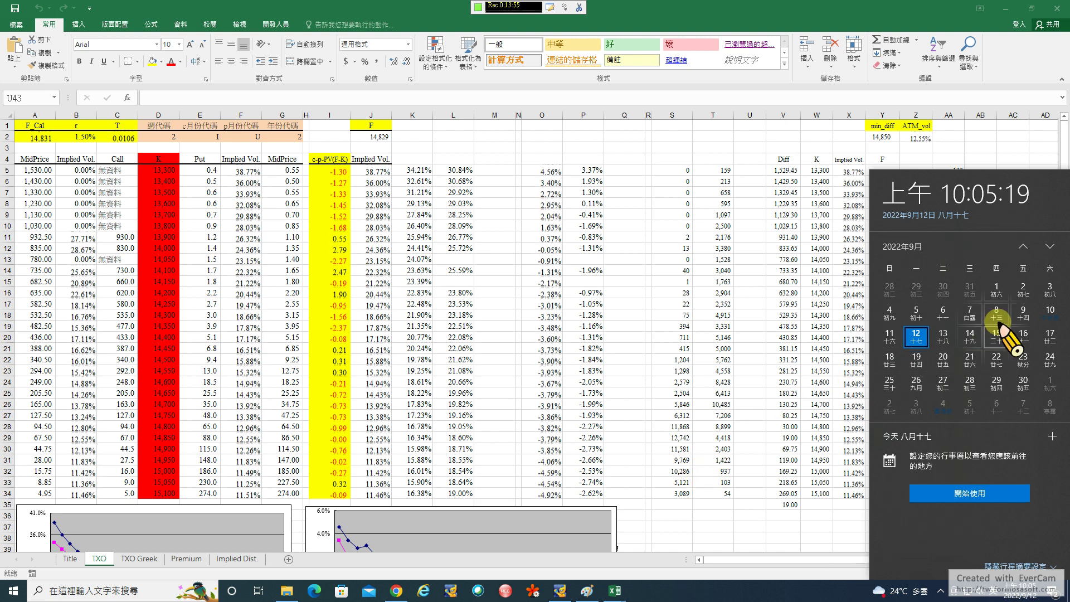
Step: Switch to the stock trading program to view the live market quotes, and return to the W2 workbook in Excel
left_click(558, 590)
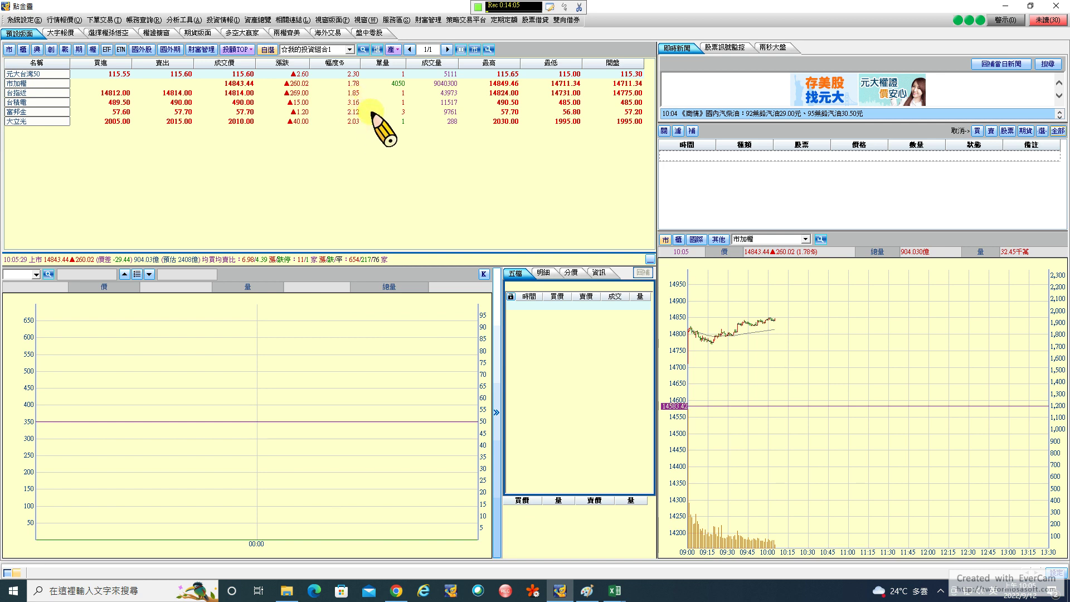
mouse_move(617, 596)
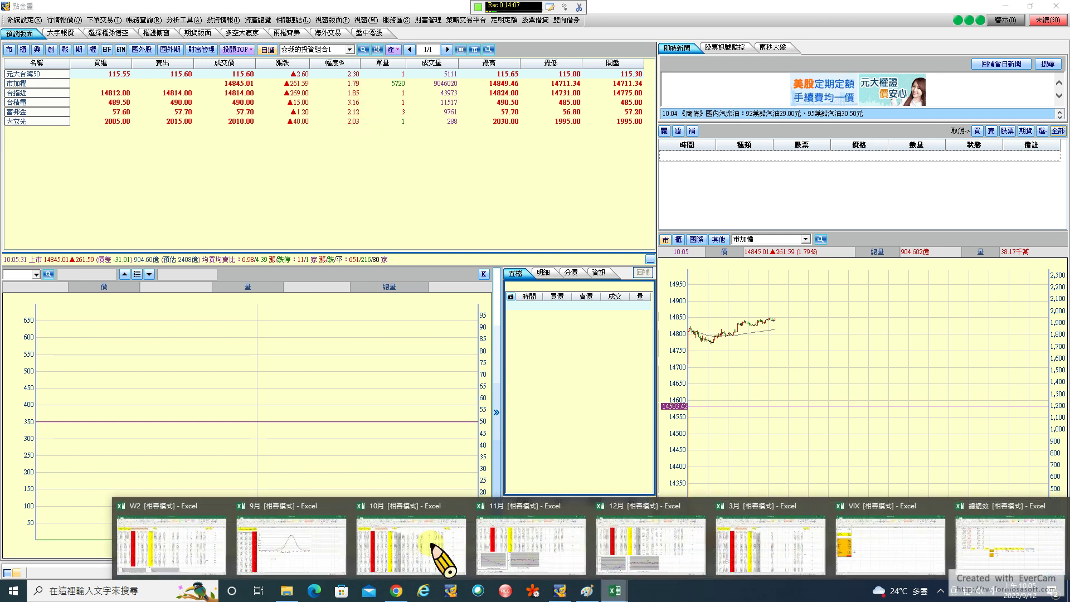
left_click(162, 515)
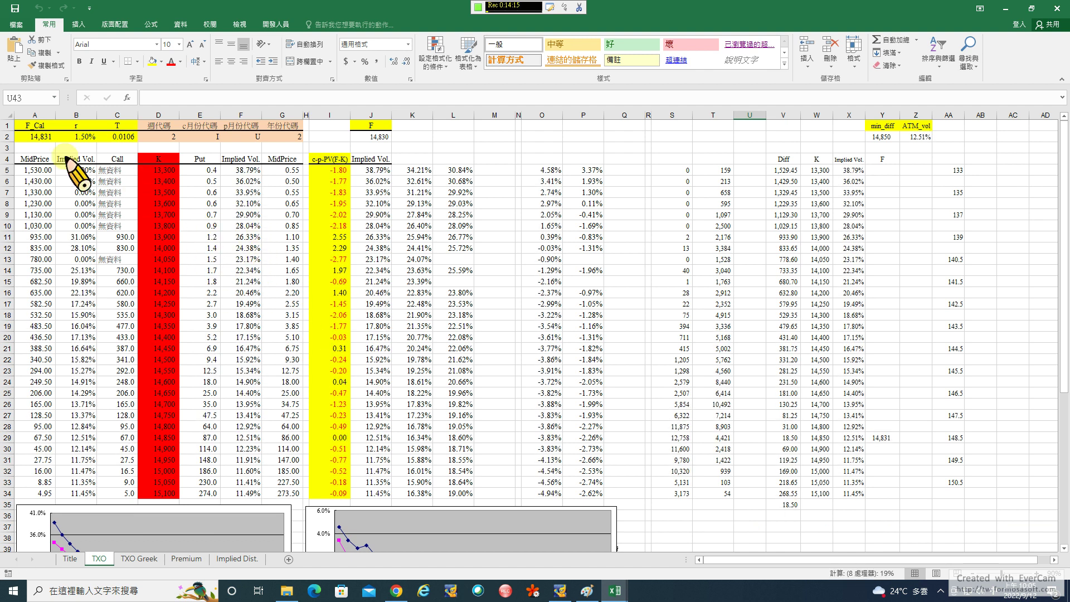
Step: Examine the implied volatility curves and the difference chart beneath the option table on the TXO sheet
scroll(207, 415, "down", 4)
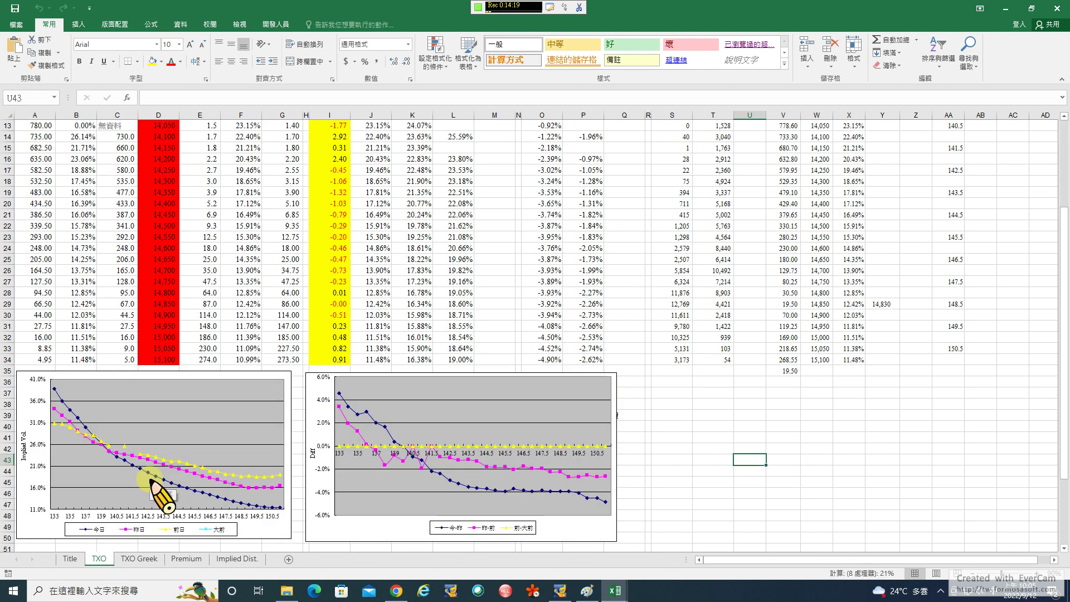
scroll(152, 479, "down", 1)
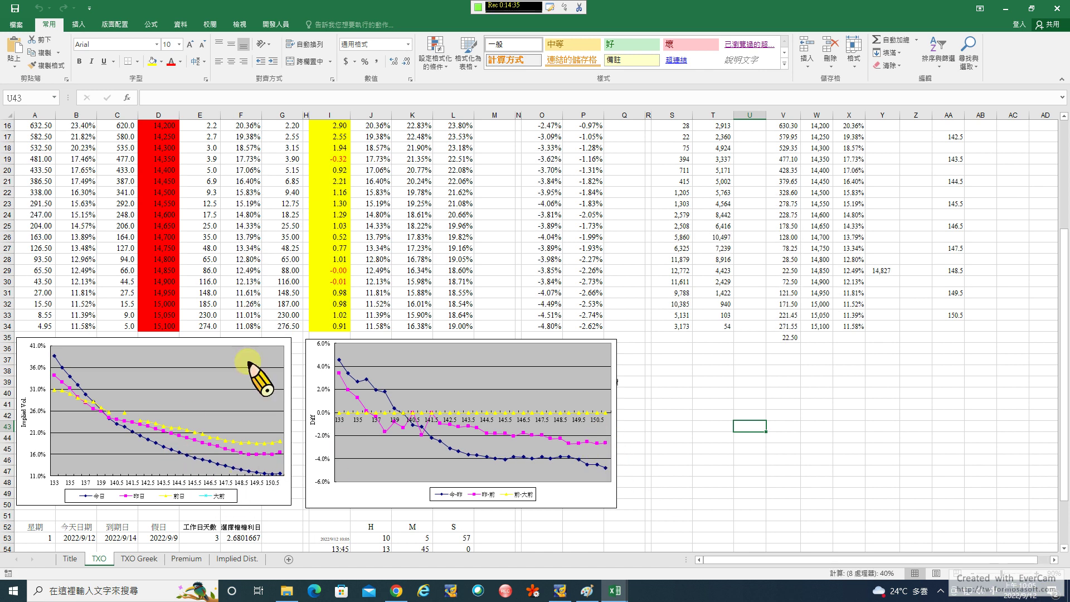
scroll(249, 365, "up", 4)
scroll(249, 365, "up", 1)
scroll(239, 394, "down", 2)
scroll(231, 418, "down", 2)
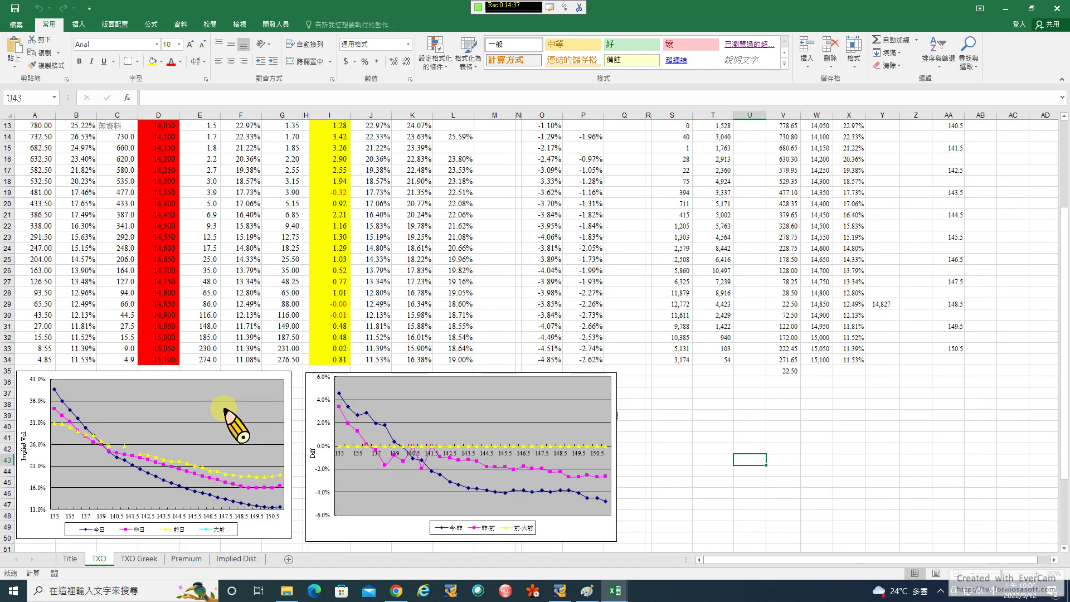
scroll(232, 357, "up", 3)
scroll(211, 390, "up", 1)
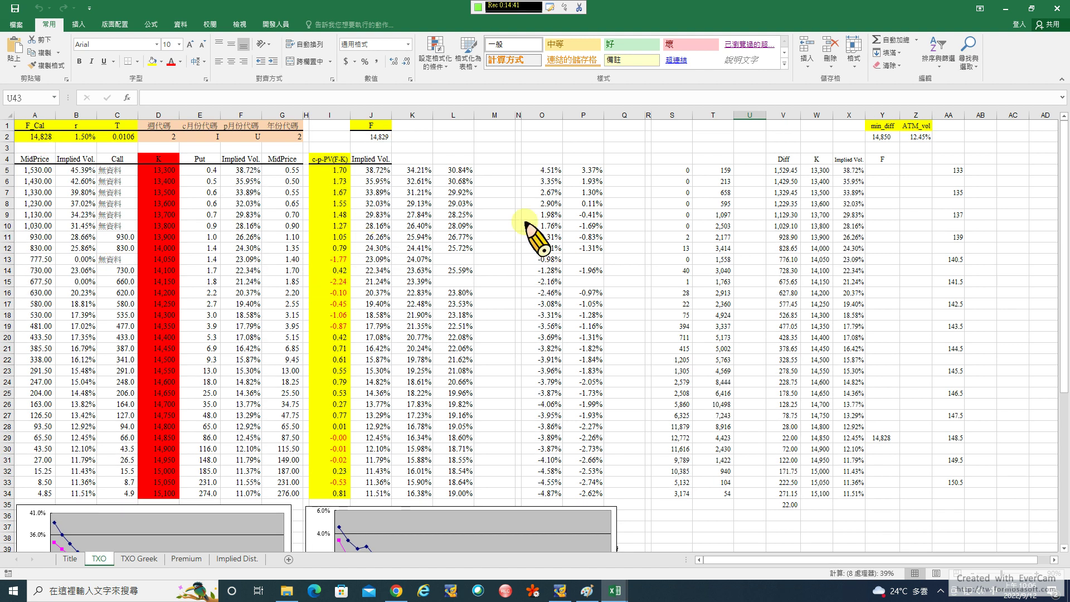
Step: Select the c-p-PV(F-K) values in I5:I34 on the TXO sheet to inspect the put-call parity deviations
left_click_drag(329, 170, 342, 493)
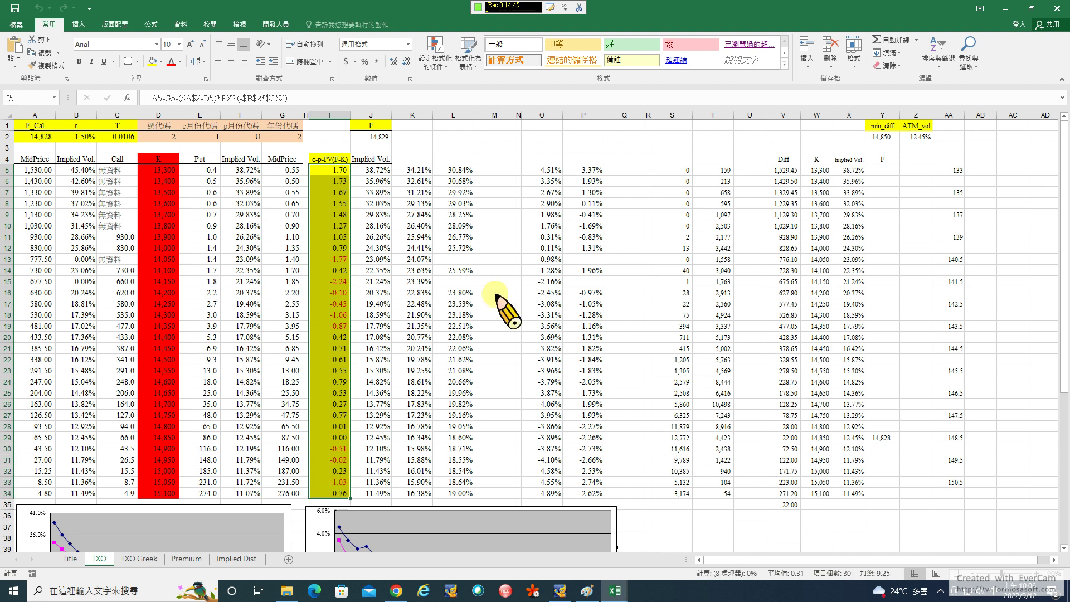
key("ctrl+v")
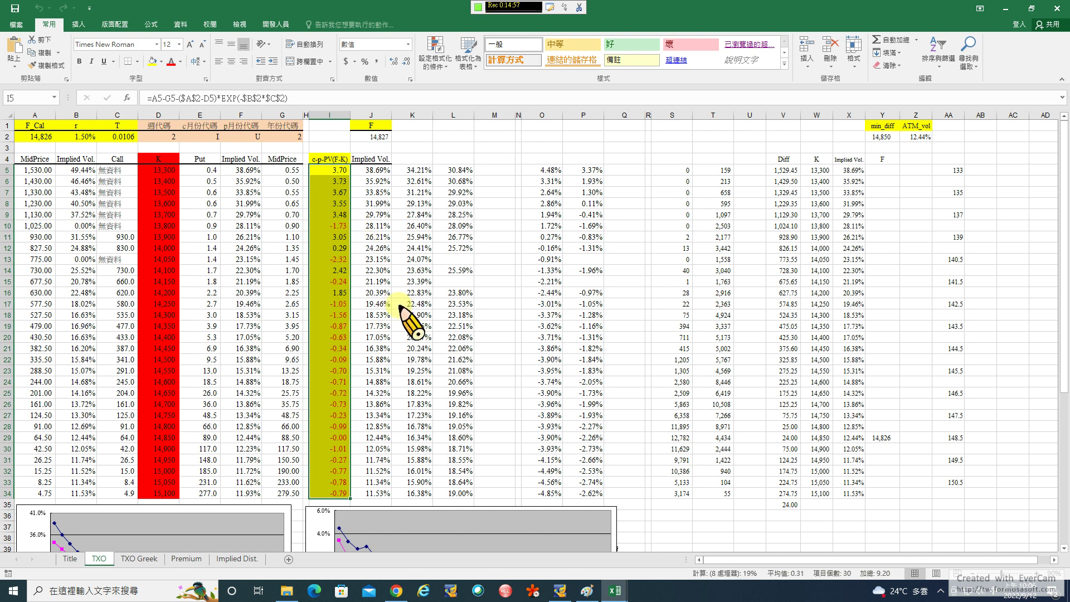
scroll(401, 309, "down", 2)
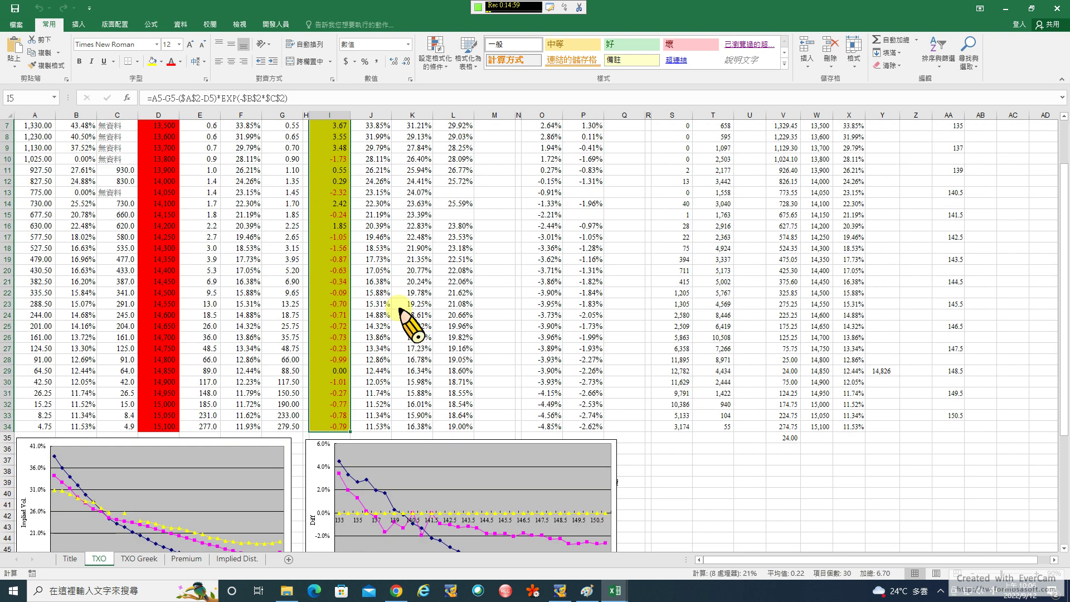
Step: View the TXO Greek, Premium and Implied Dist. sheets of the W2 workbook in turn
left_click(139, 559)
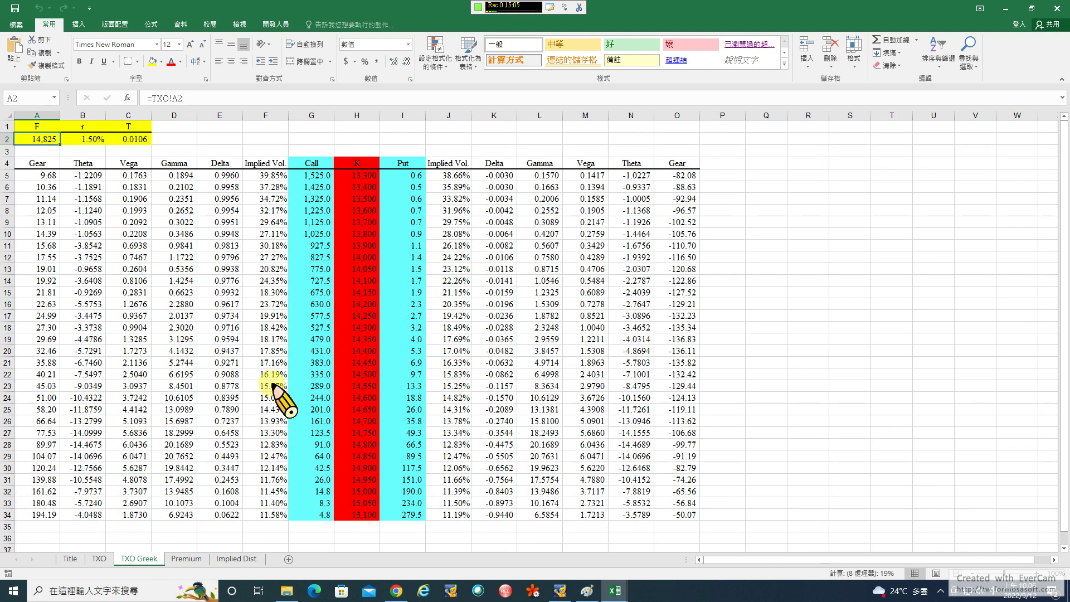
left_click(184, 558)
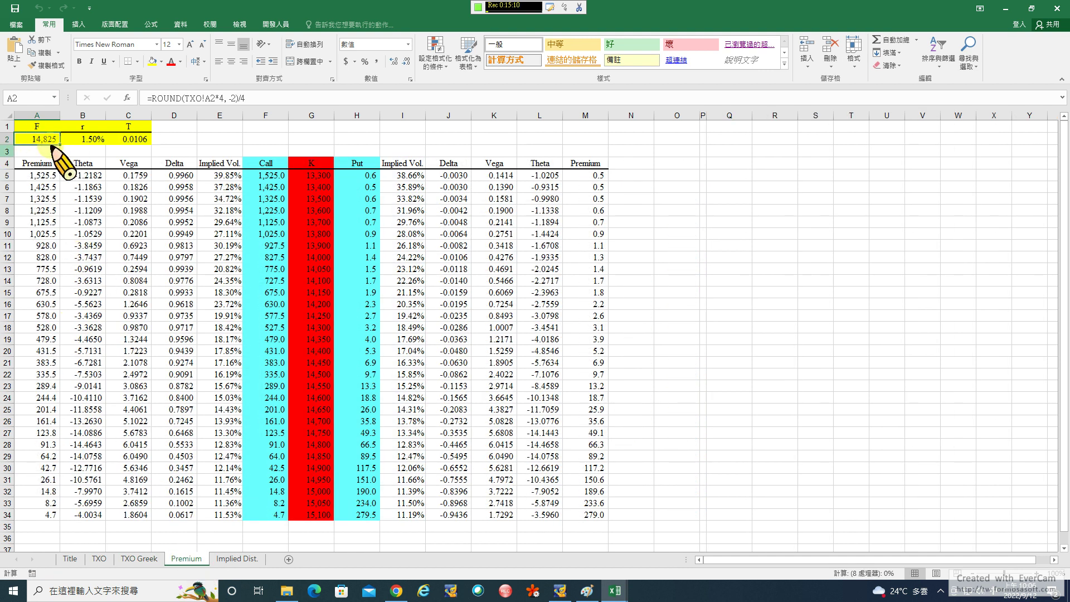
left_click(238, 559)
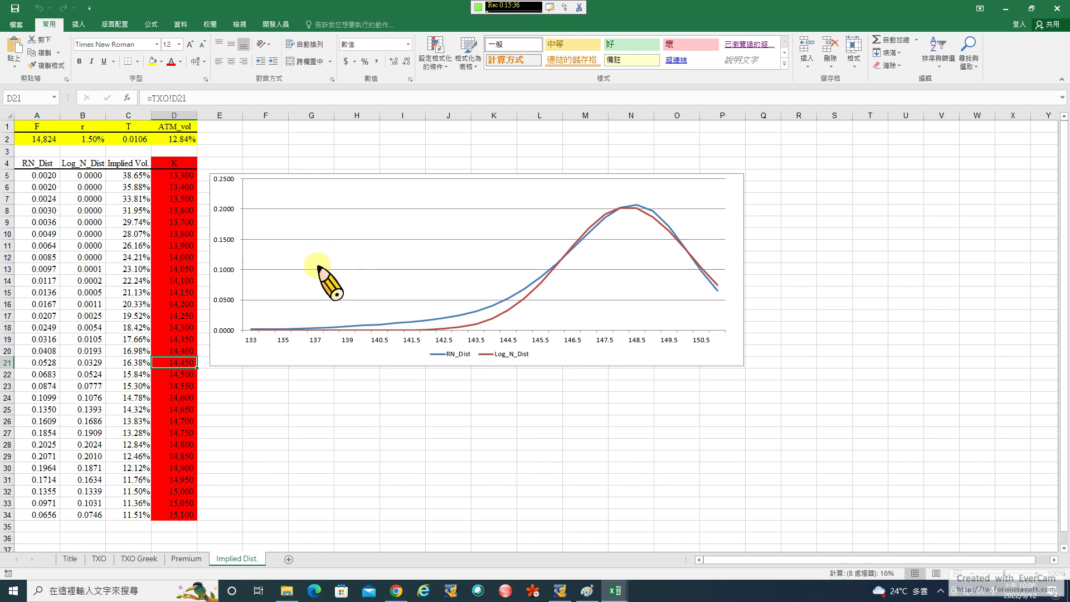
Step: Compare the TXO volatility curve with the Implied Dist. chart and inspect the ATM_vol formula in D2
left_click(97, 559)
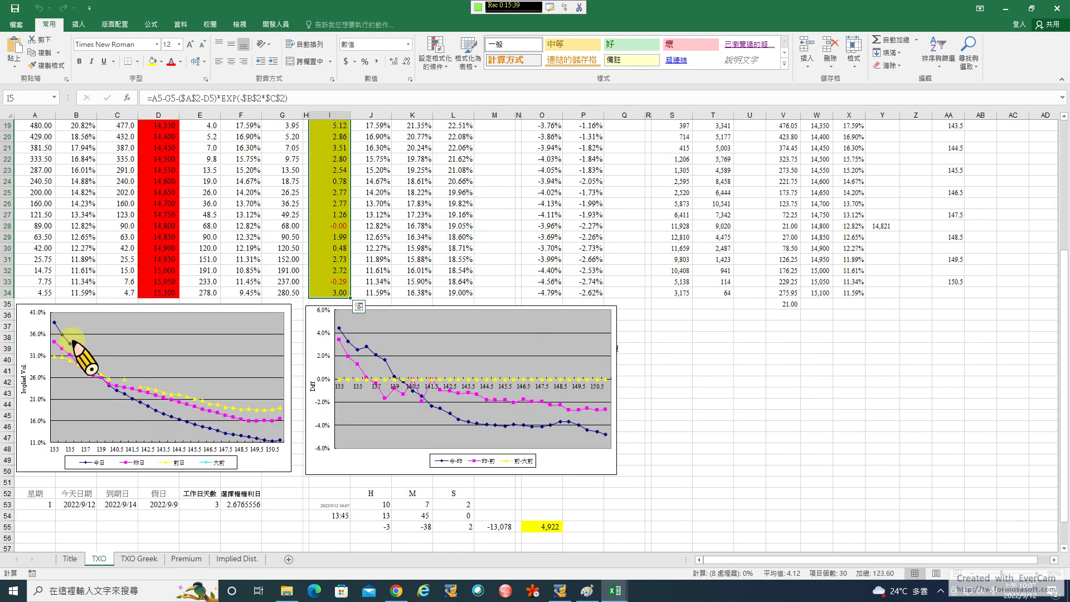
left_click(235, 558)
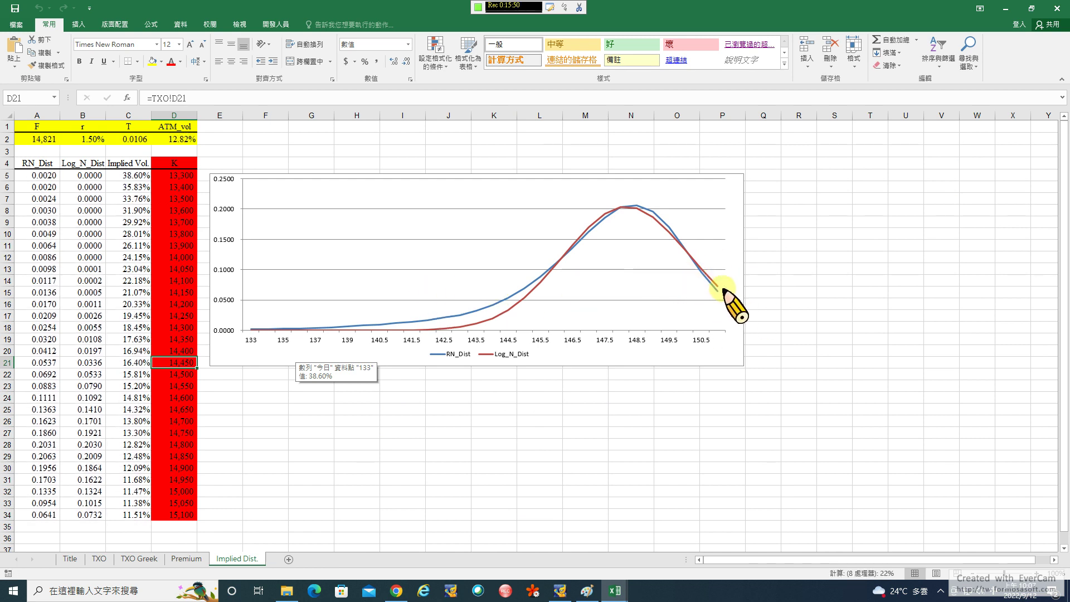
left_click(174, 140)
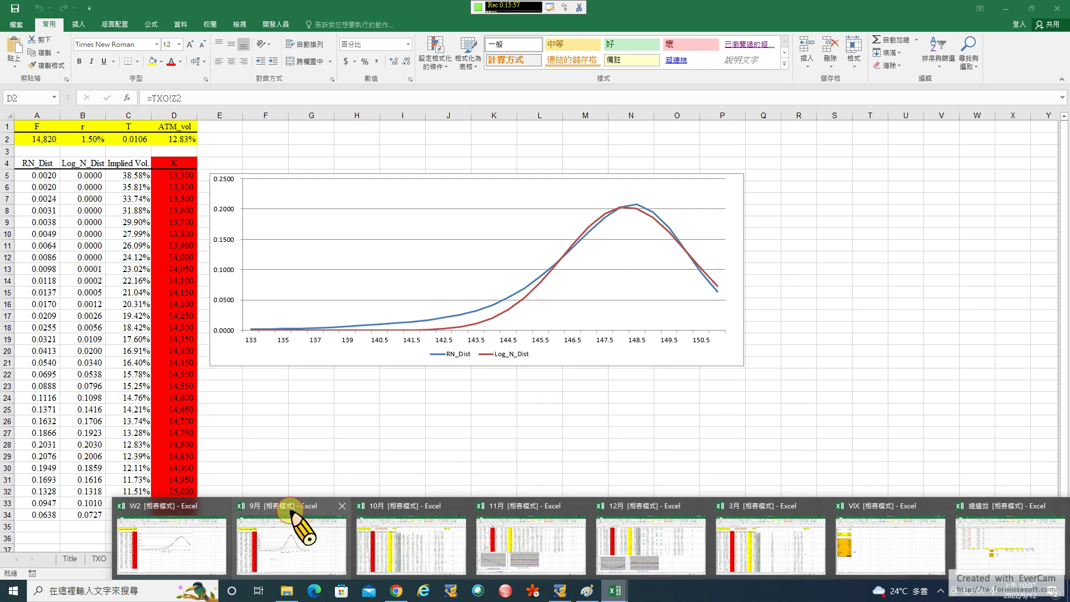
Step: Switch to the 9月 workbook and view the volatility charts and expiry dates below the TXO sheet's option table
left_click(619, 592)
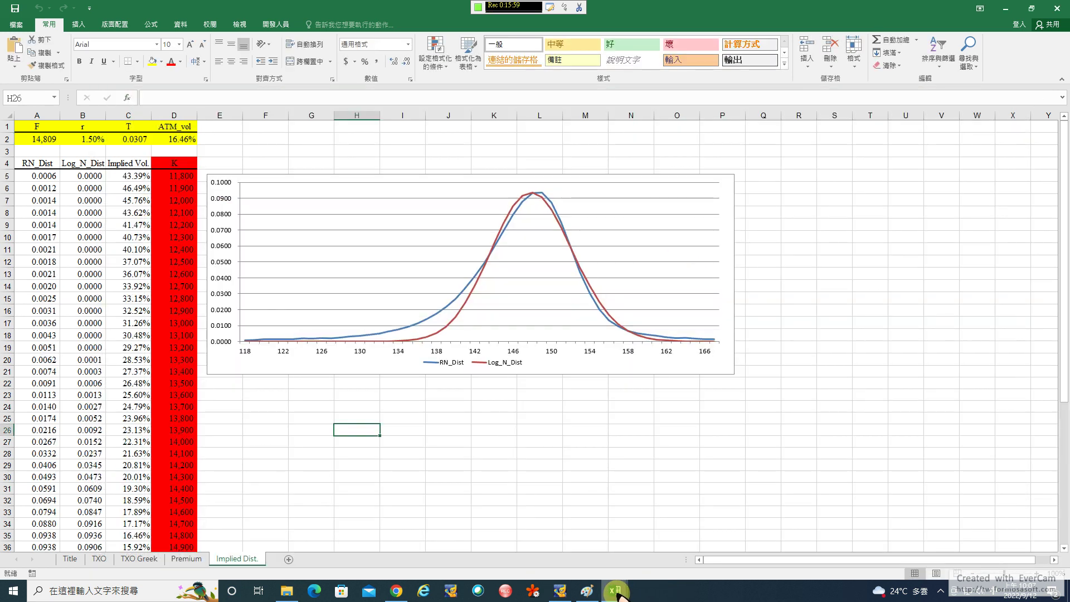
left_click(99, 558)
scroll(226, 479, "down", 14)
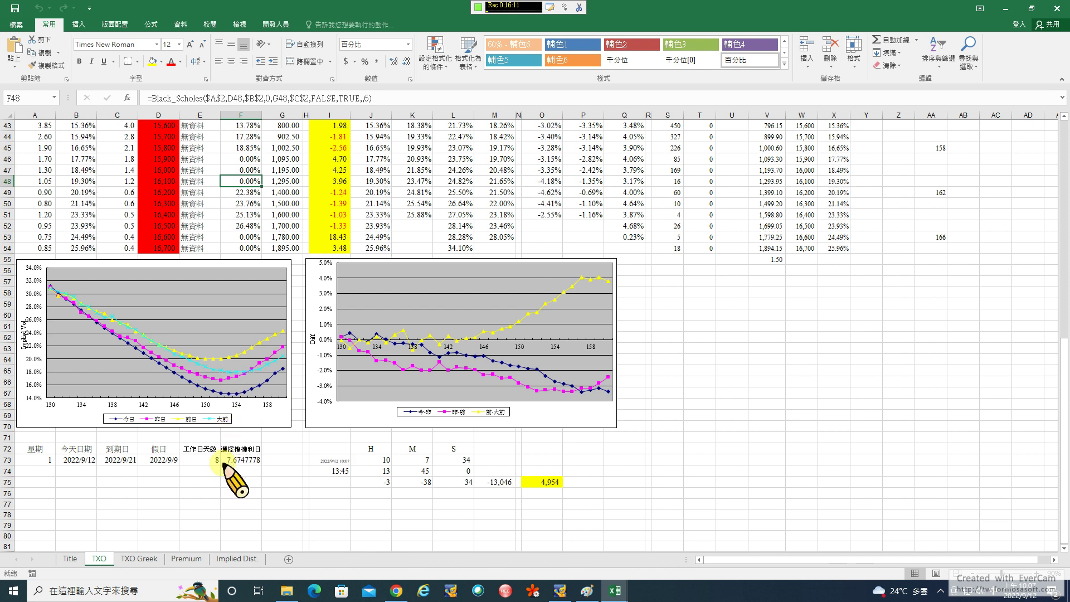
Step: Select the c-p-PV(F-K) values in I19:I45 on the 9月 workbook's TXO sheet to inspect the parity deviations
scroll(224, 465, "up", 11)
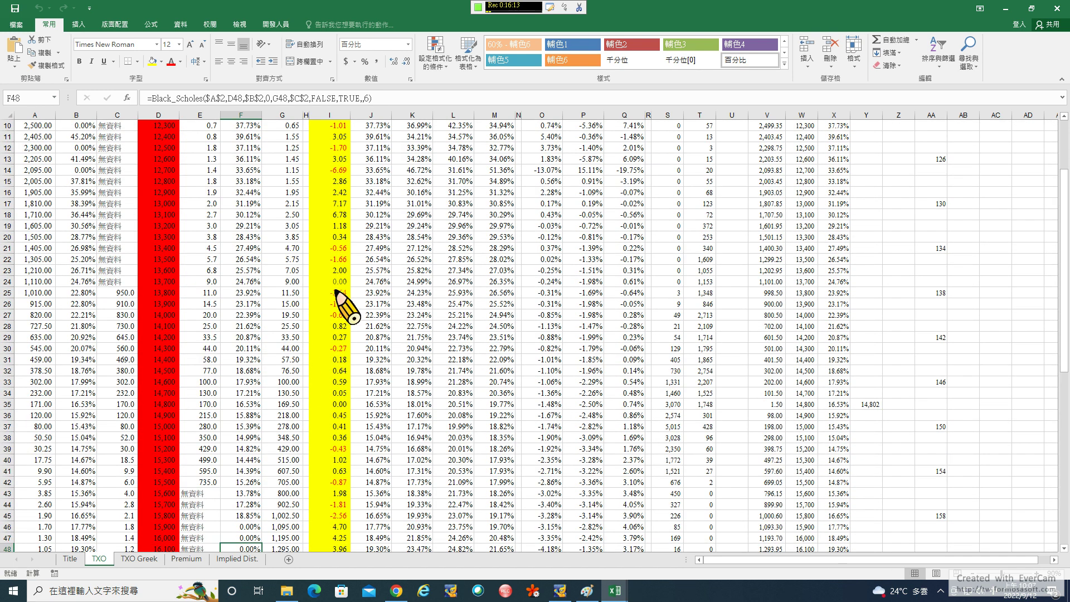
scroll(346, 231, "up", 1)
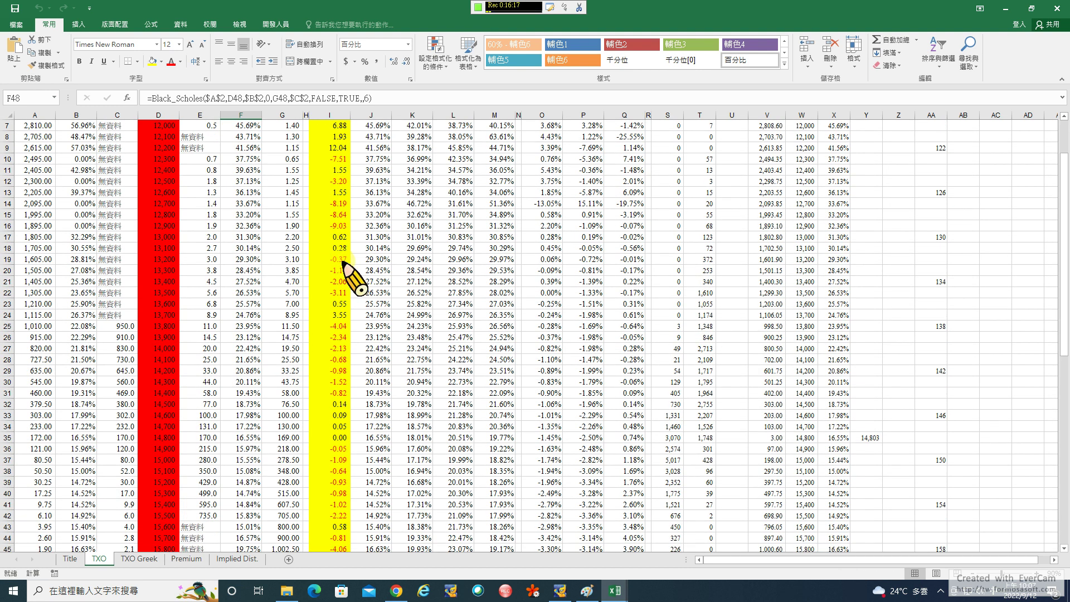
left_click_drag(343, 261, 341, 549)
scroll(371, 390, "down", 2)
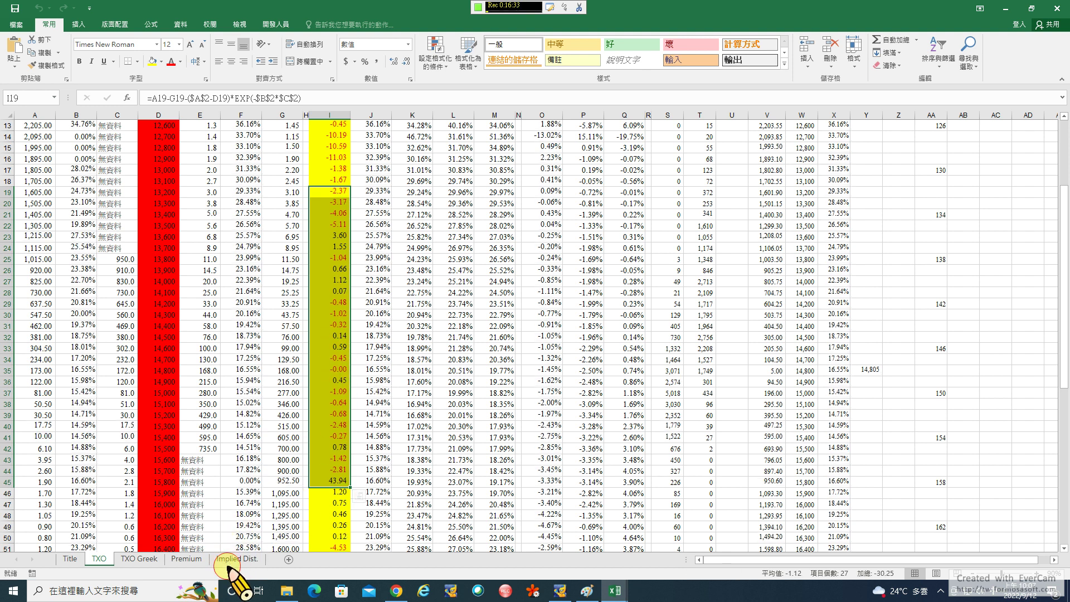
Step: View the Implied Dist. sheet of the 9月 workbook and inspect the ATM_vol formula in D2
left_click(229, 559)
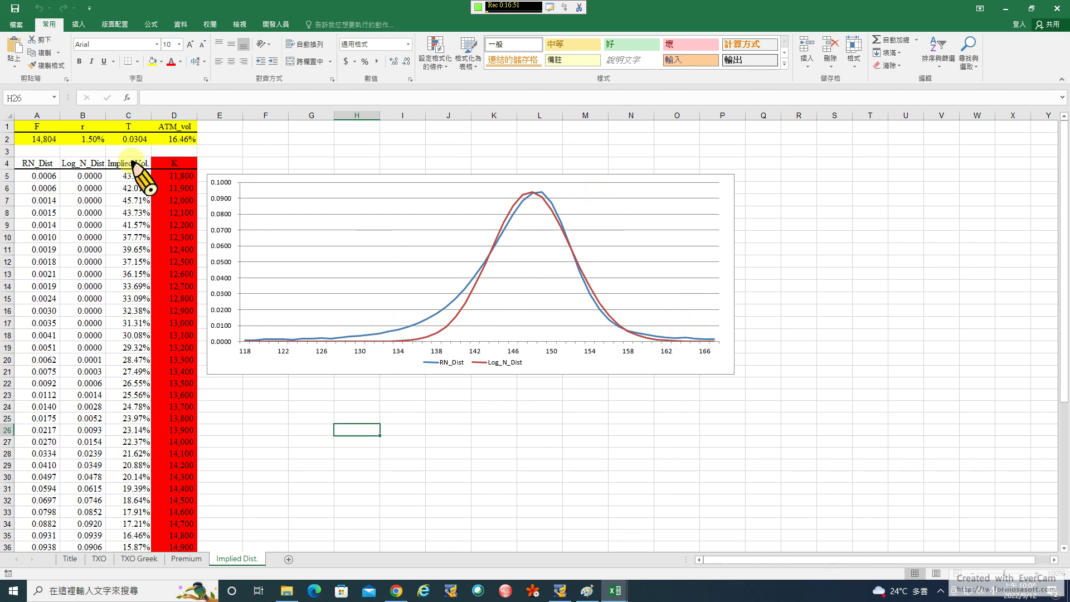
left_click(179, 143)
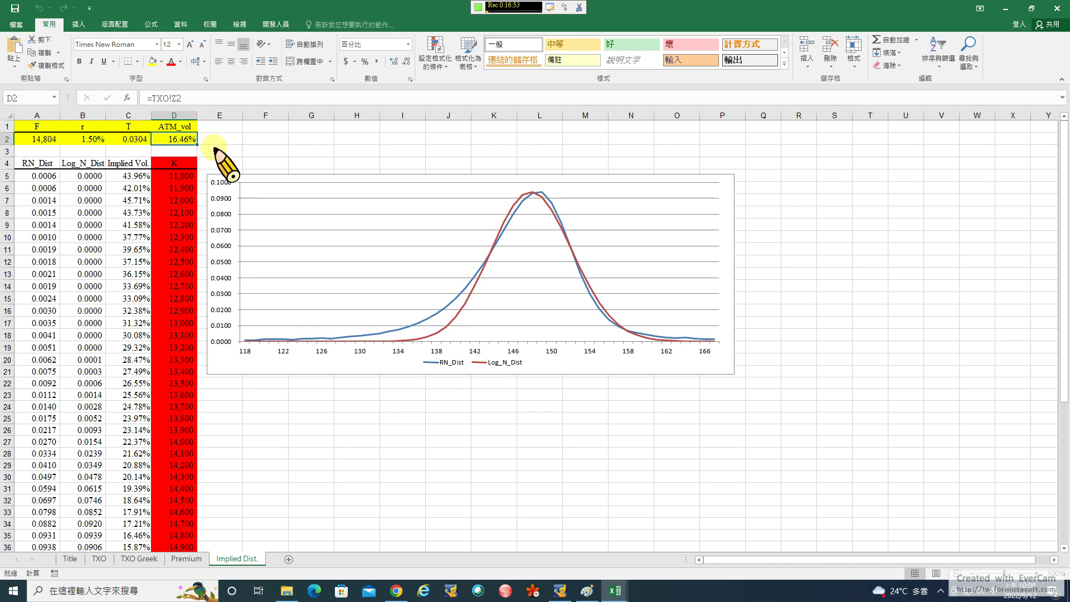
Step: Switch to the 10月 workbook and view the volatility charts and expiry dates below the TXO sheet's option table
left_click(615, 591)
left_click(424, 521)
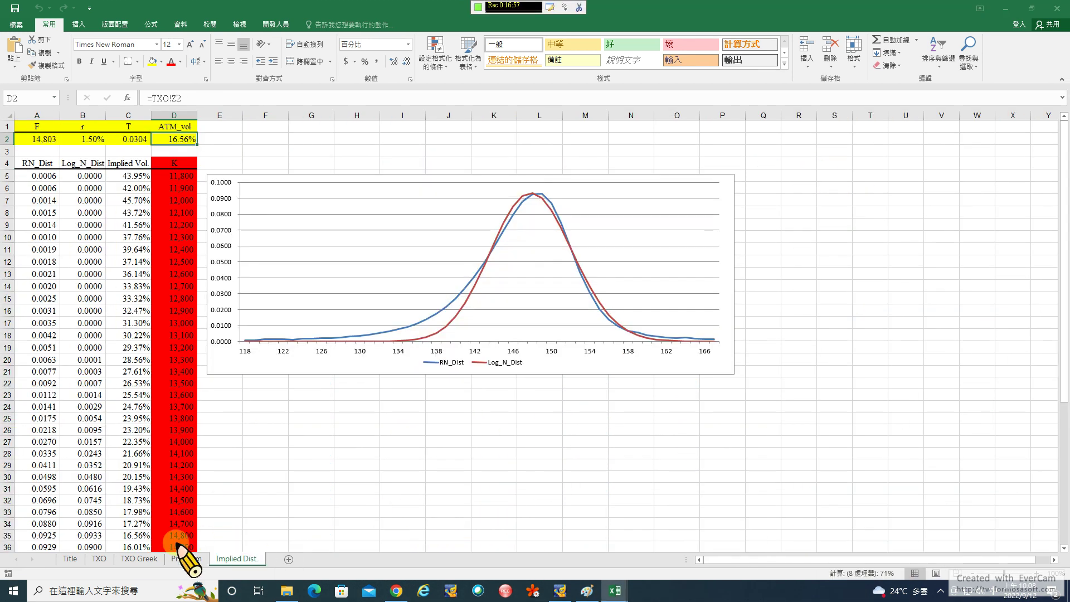
left_click(103, 559)
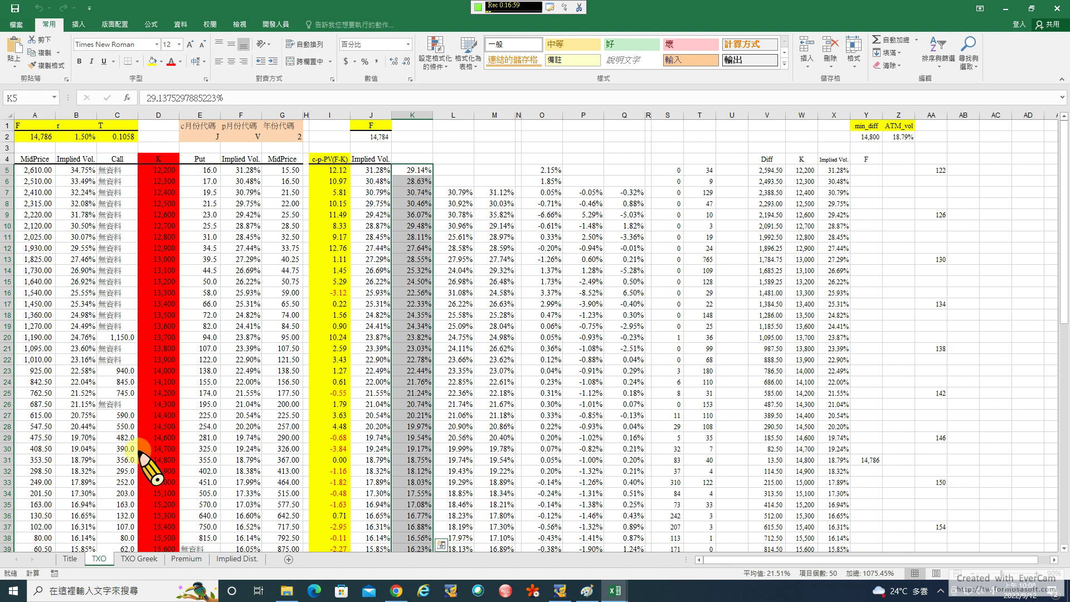
scroll(143, 465, "down", 14)
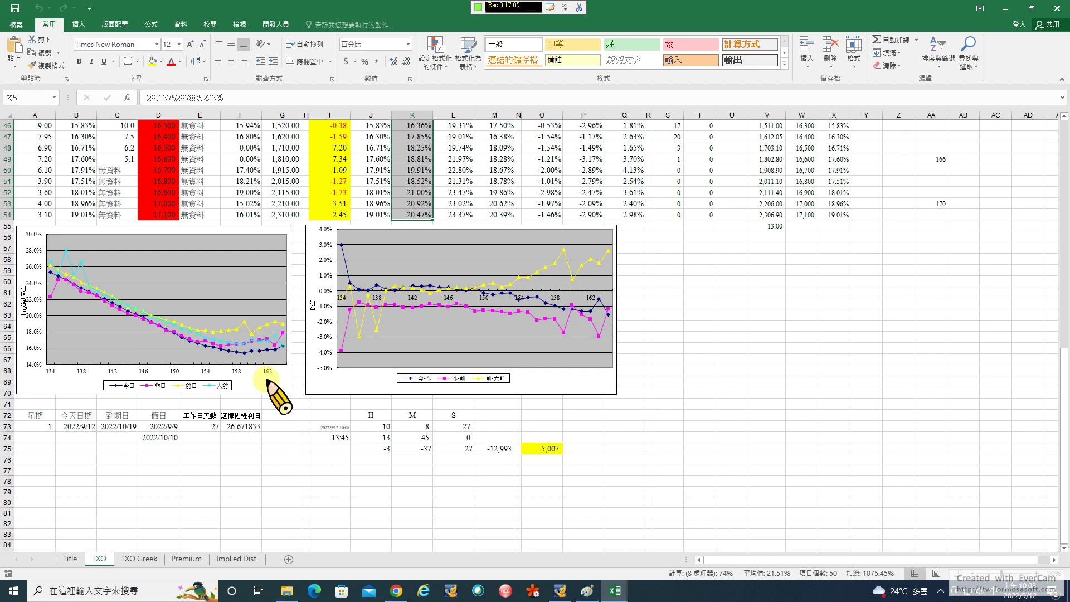
scroll(273, 390, "up", 10)
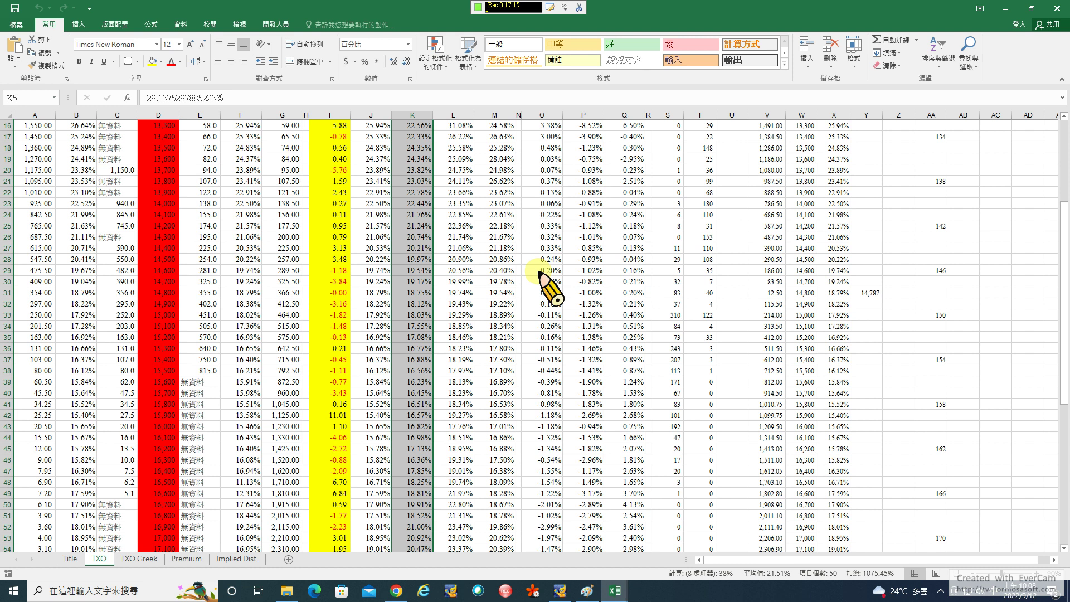
scroll(539, 273, "down", 3)
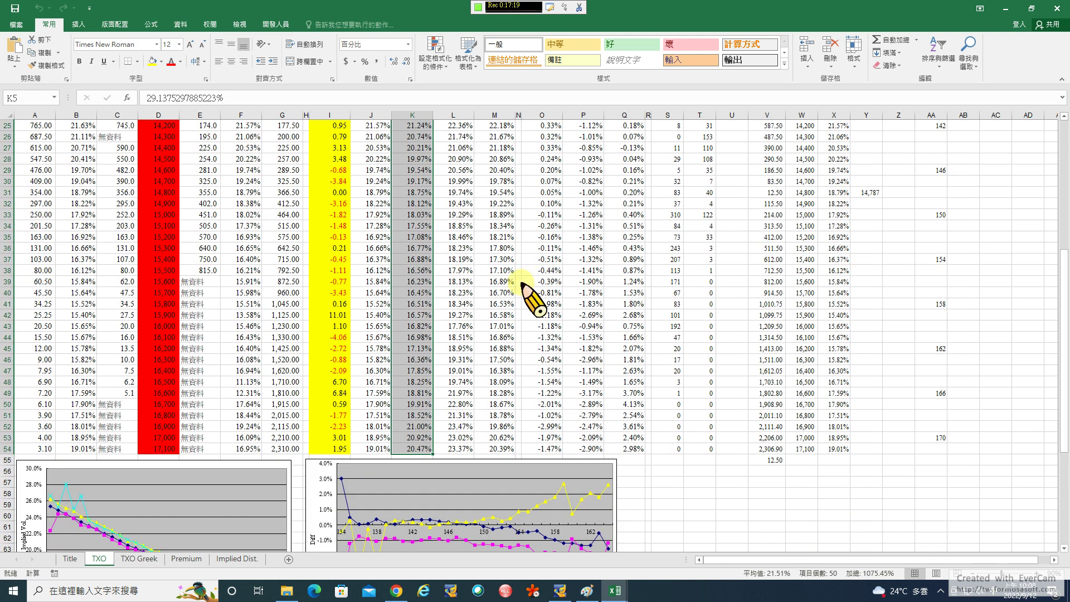
Step: Select the c-p-PV(F-K) values in I17:I42 of the 10月 TXO sheet, and view the workbook's Implied Dist. chart
scroll(527, 287, "up", 4)
scroll(523, 284, "up", 2)
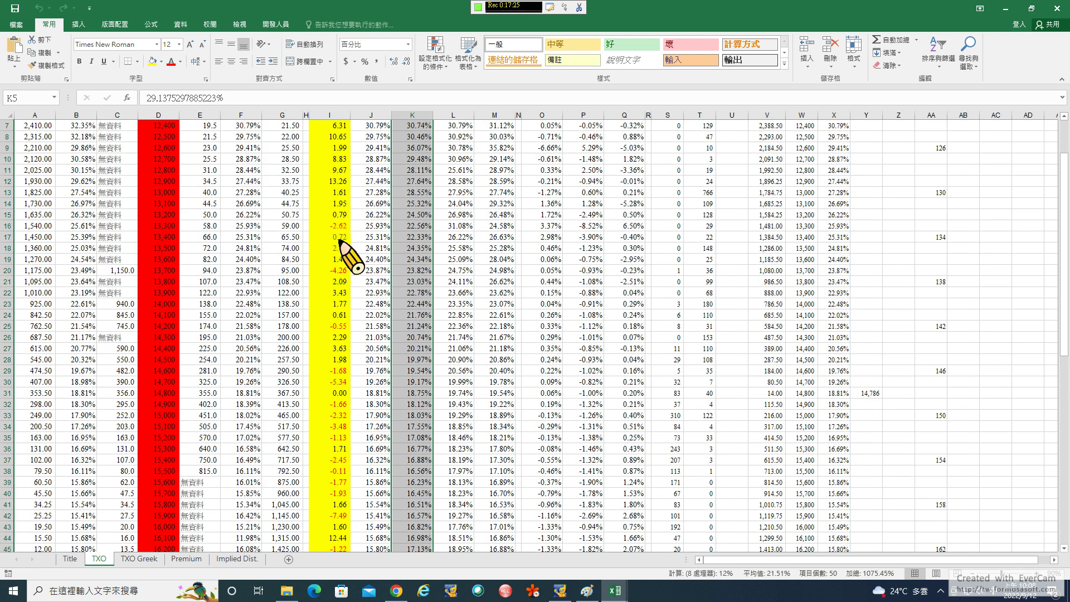
left_click_drag(339, 237, 334, 516)
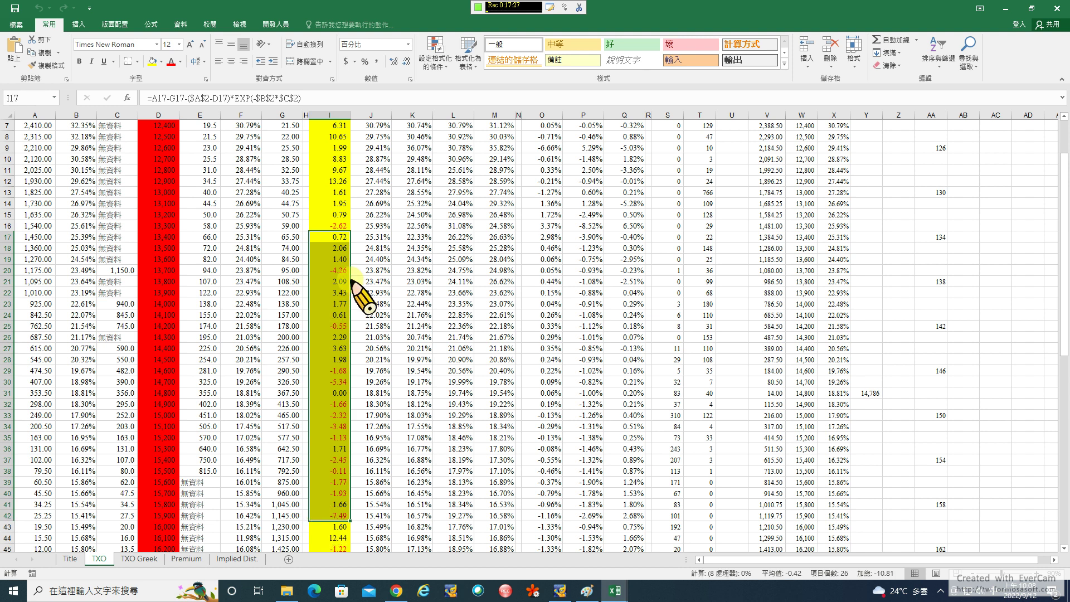
scroll(368, 295, "up", 2)
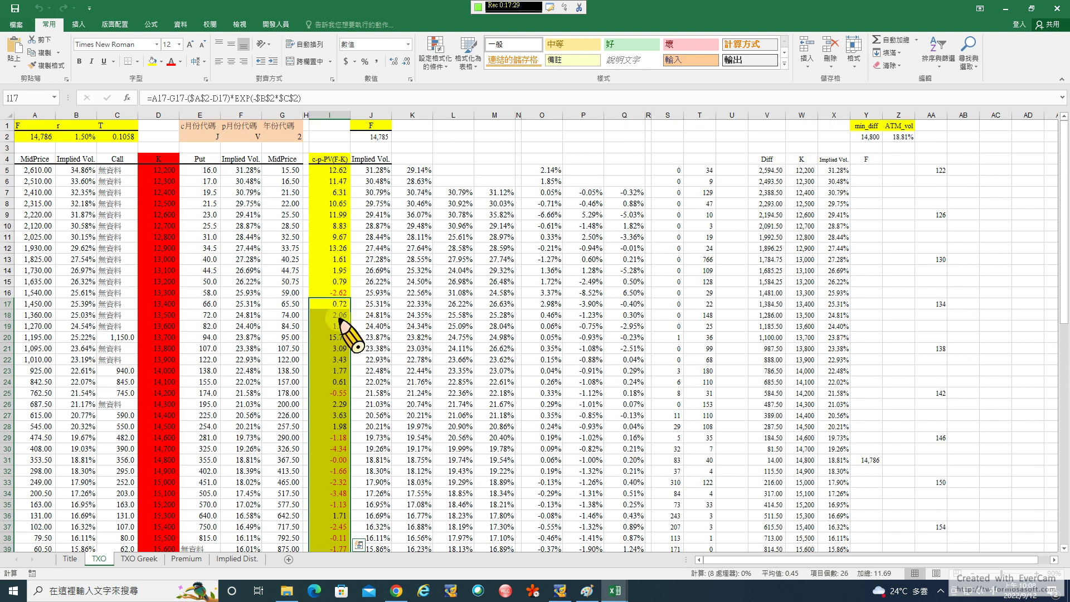
left_click(233, 560)
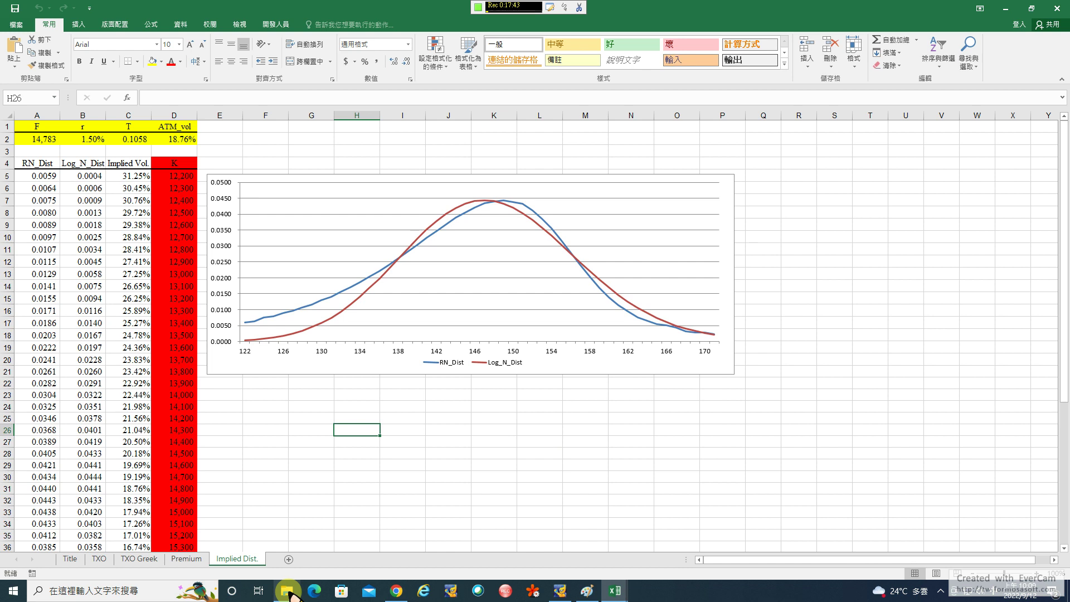
Step: Switch to the 11月 workbook and view the TXO sheet's volatility charts and expiry dates
mouse_move(619, 592)
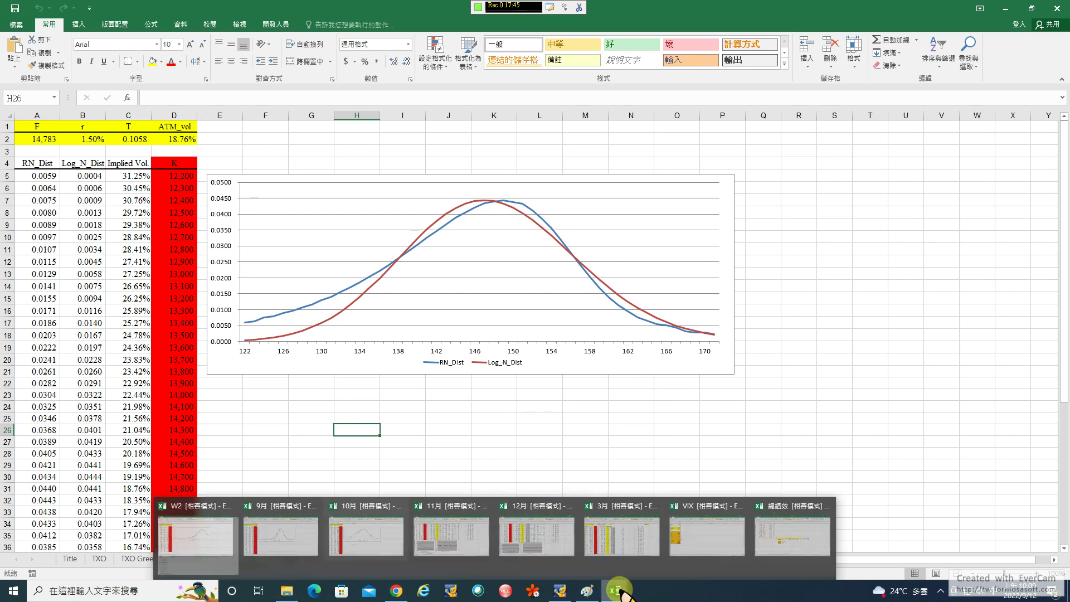
left_click(528, 509)
left_click(99, 559)
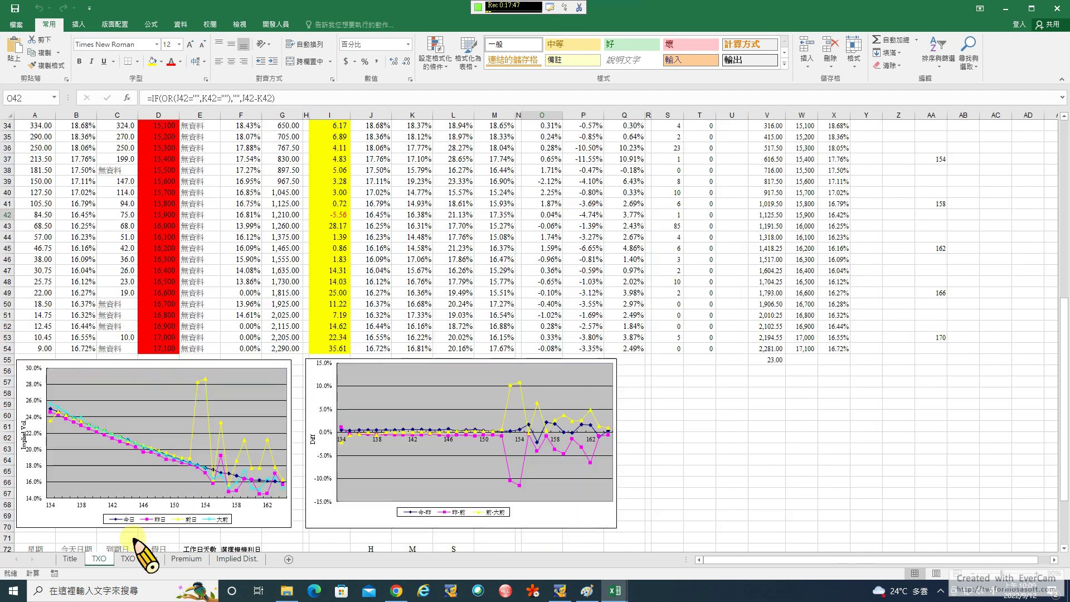
scroll(270, 473, "down", 3)
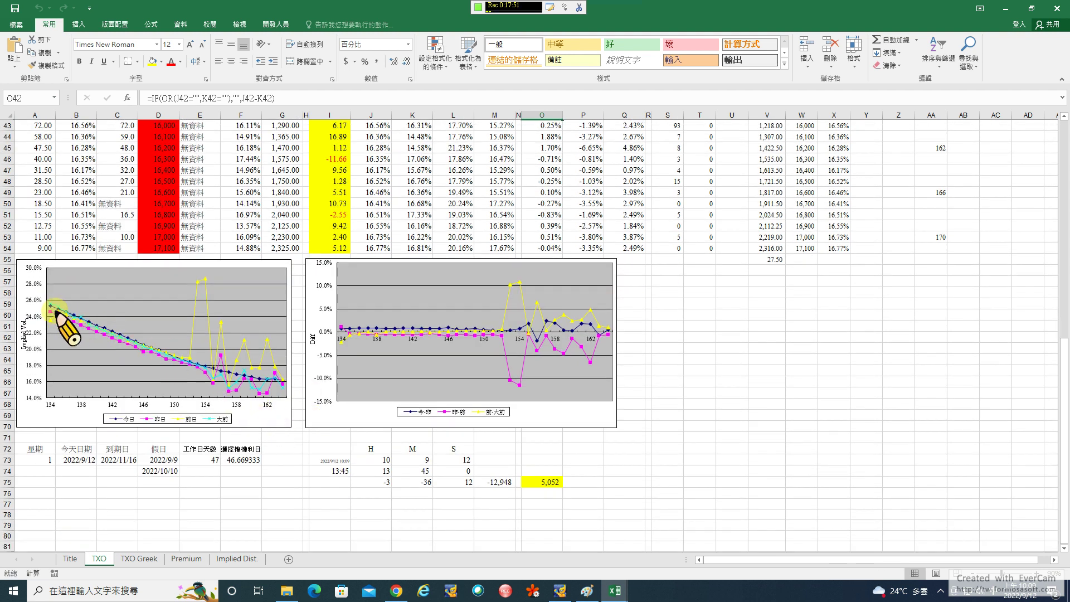
Step: View the 11月 workbook's Implied Dist. chart and inspect its ATM_vol formula in D2
left_click(236, 558)
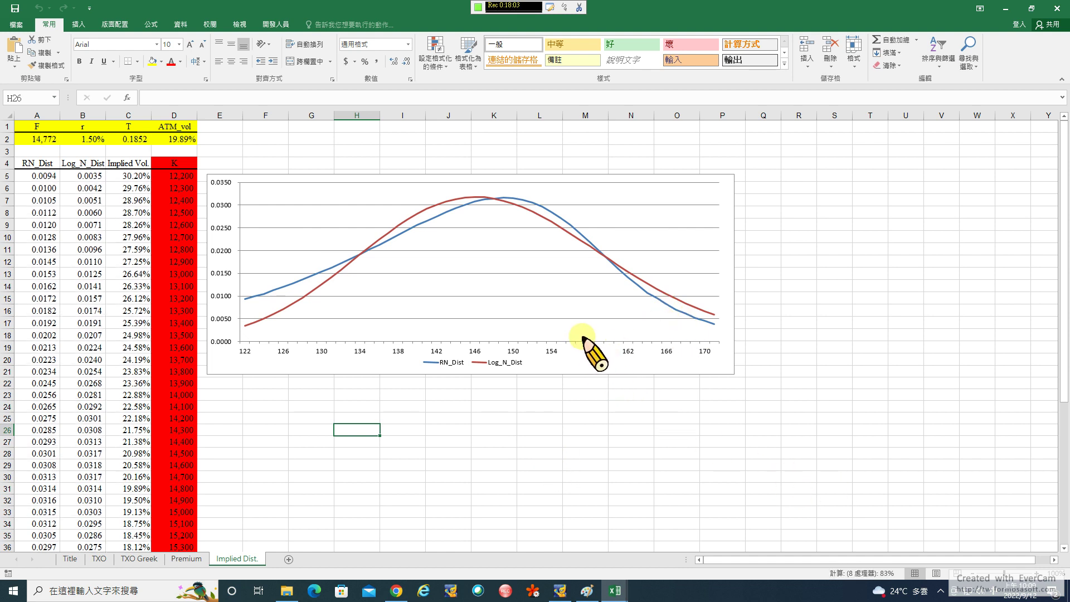
left_click(178, 143)
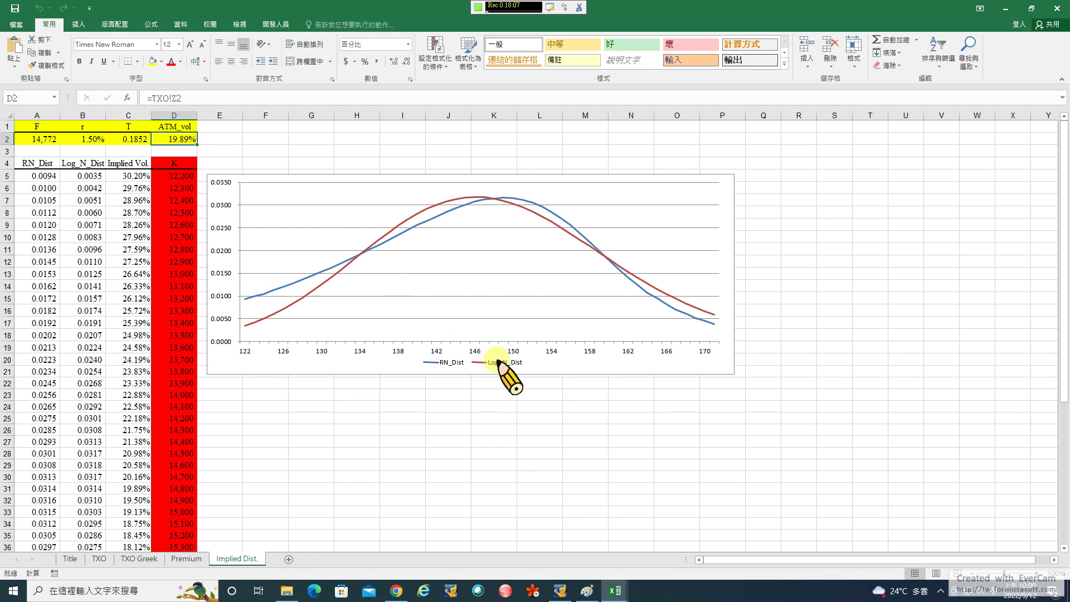
Step: Switch to the 12月 workbook and view the TXO sheet's volatility charts and expiry dates, plus the Implied Dist. chart
mouse_move(610, 589)
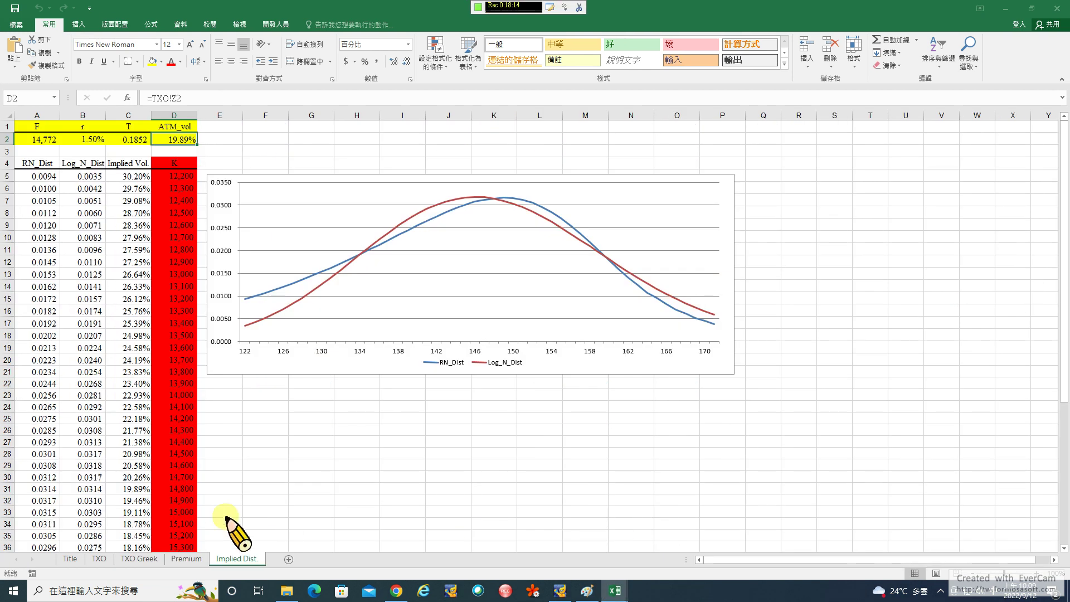
left_click(100, 558)
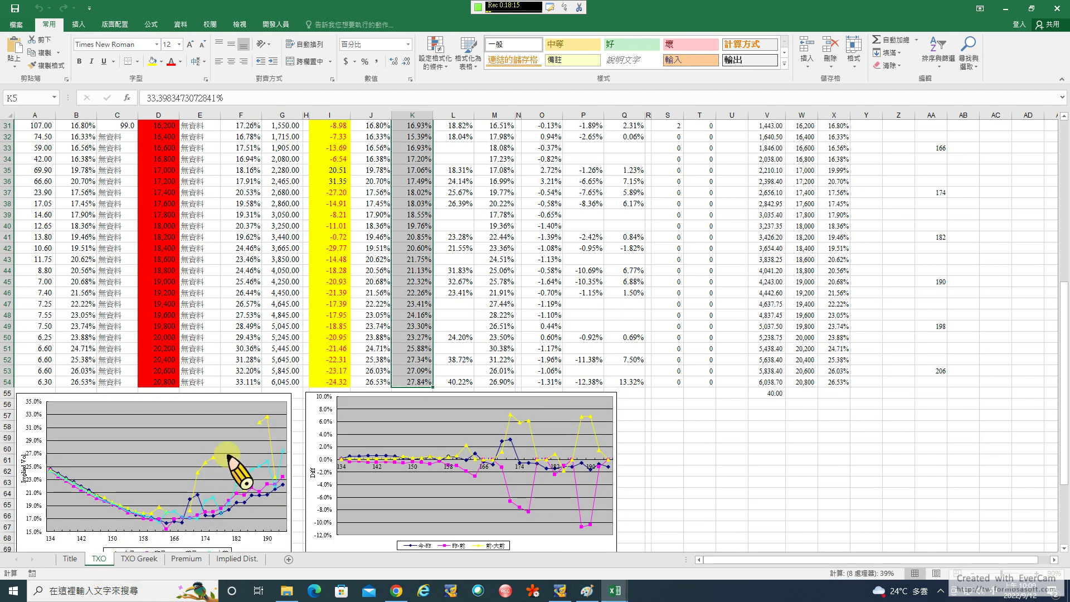
scroll(243, 449, "down", 3)
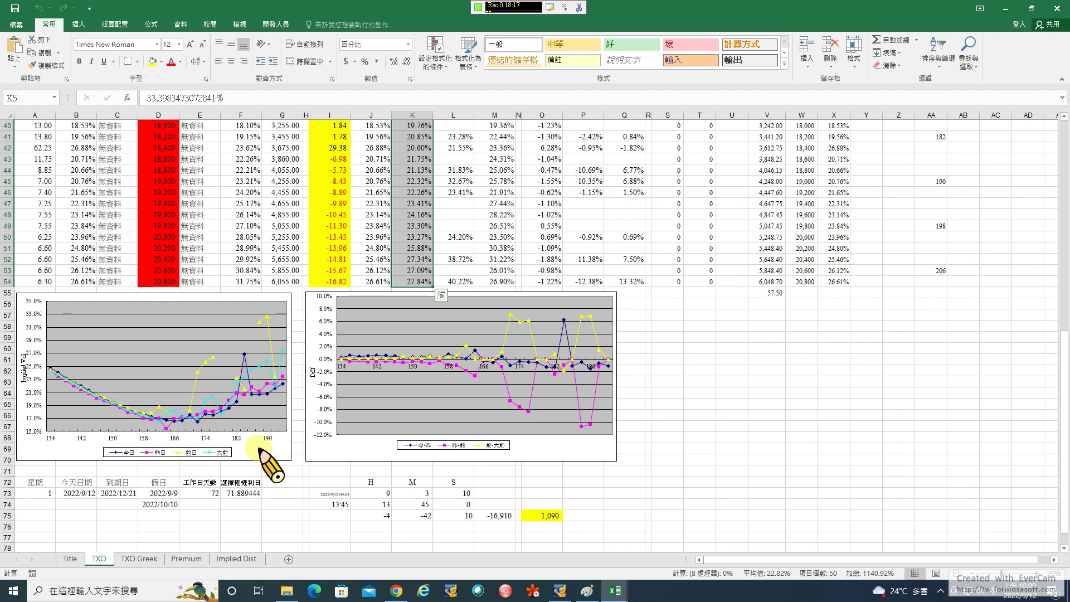
scroll(358, 430, "up", 3)
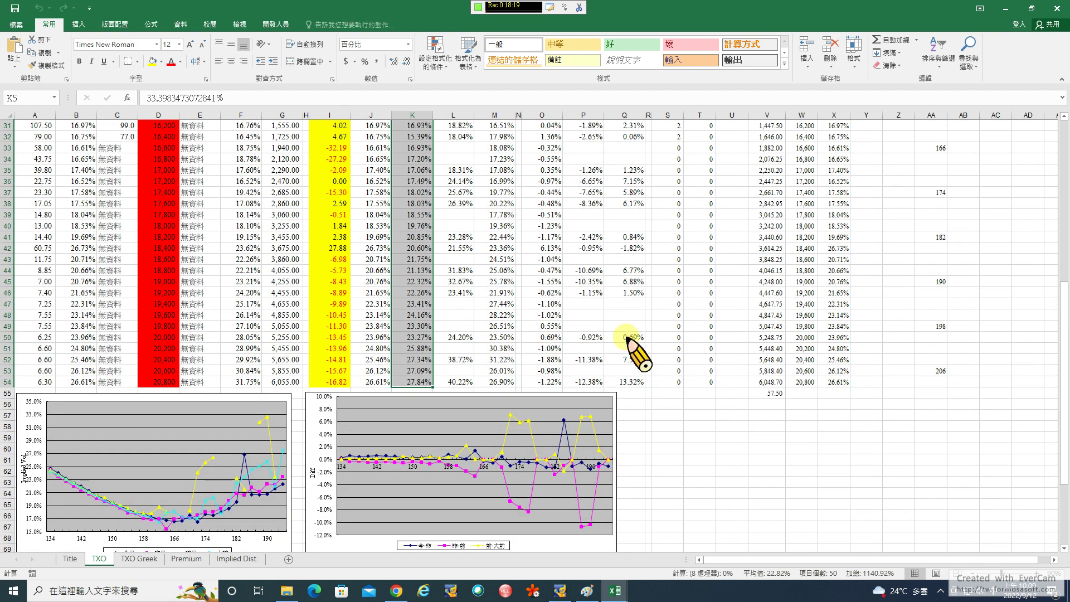
scroll(390, 368, "down", 2)
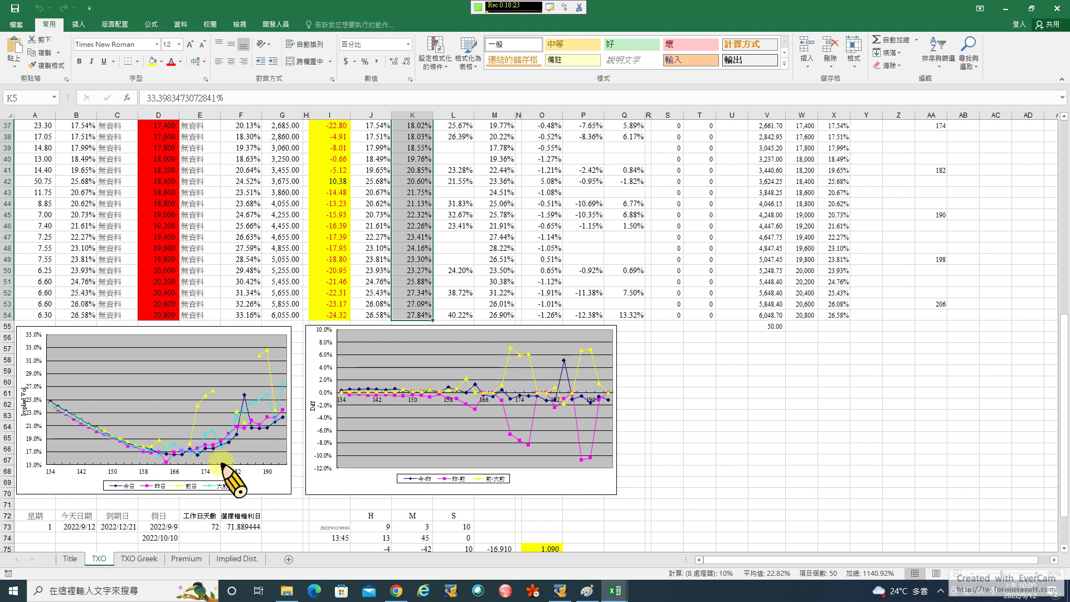
left_click(236, 559)
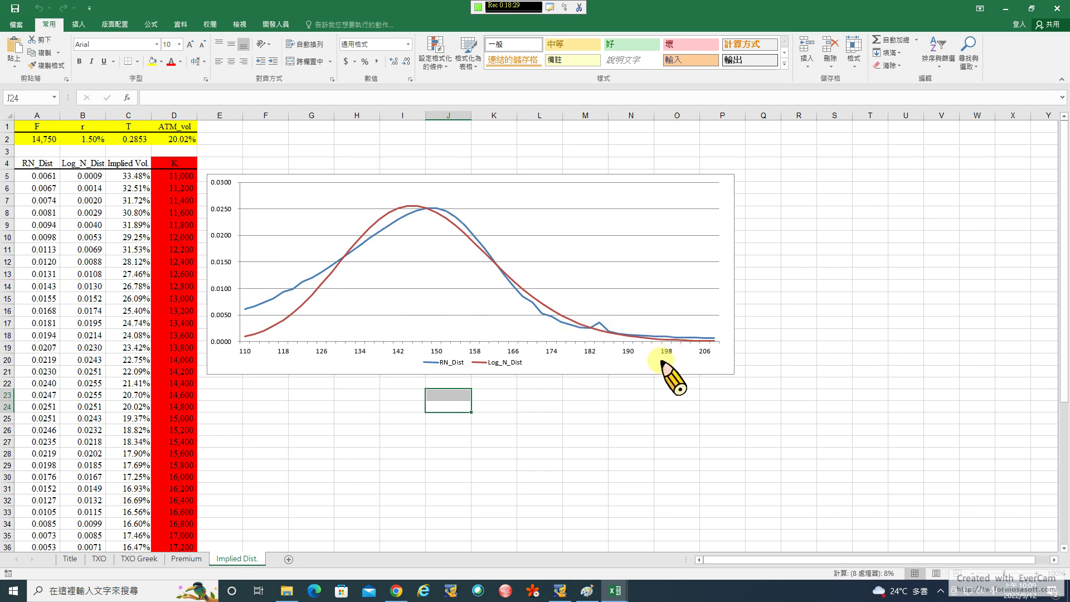
Step: Switch to the 3月 workbook and look through the option table on its TXO sheet
left_click(287, 591)
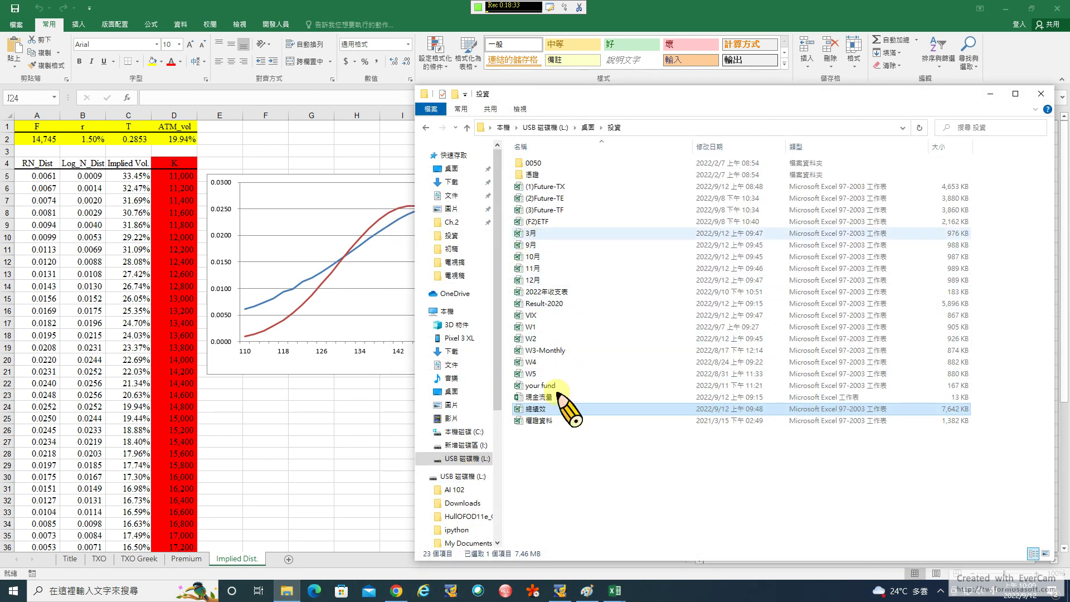
left_click(615, 591)
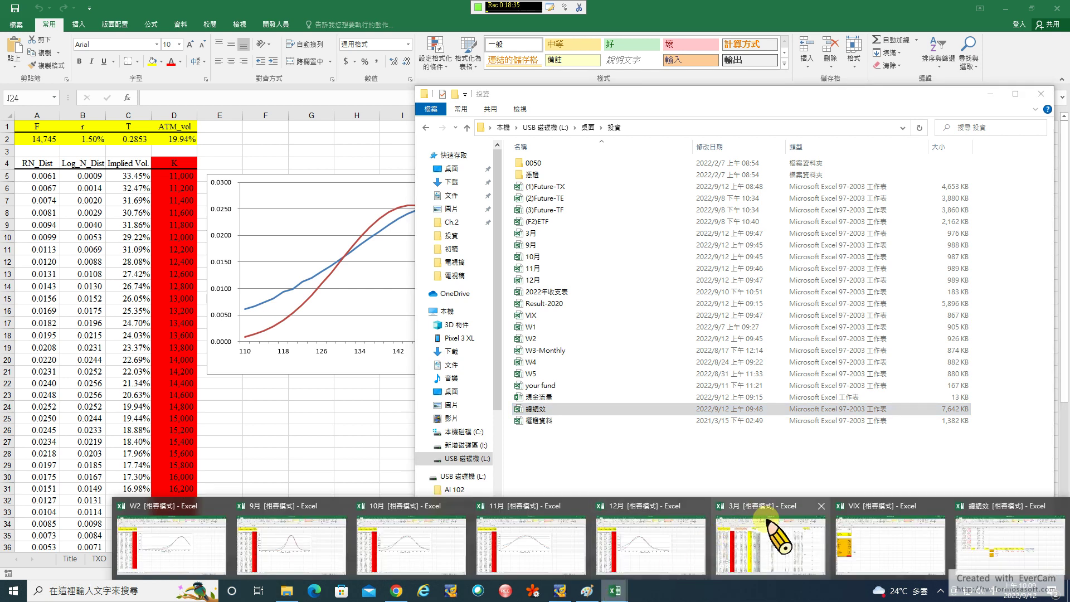
left_click(769, 534)
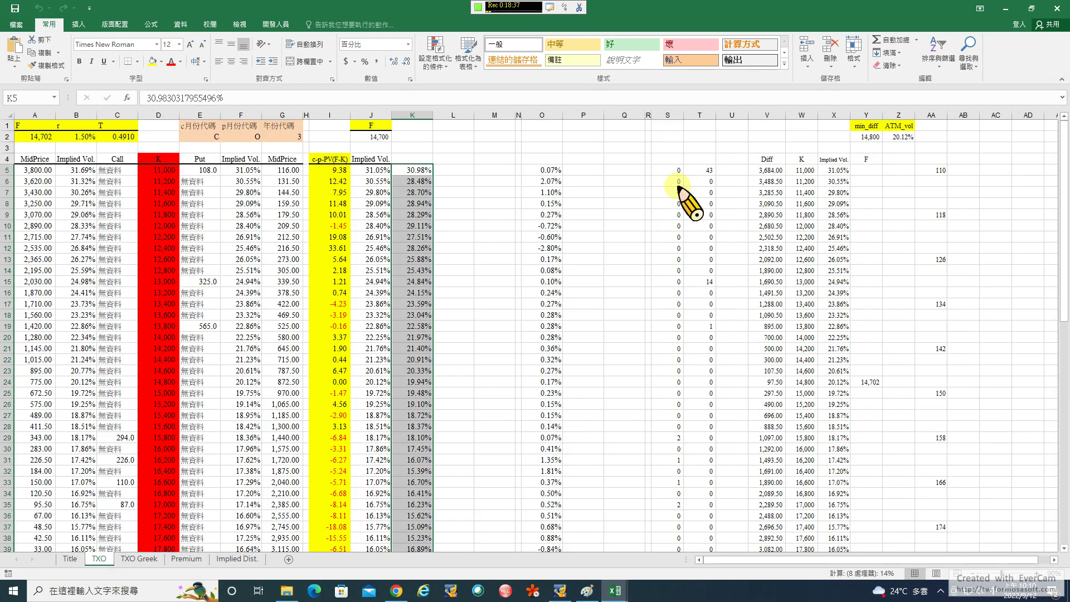
scroll(617, 427, "down", 3)
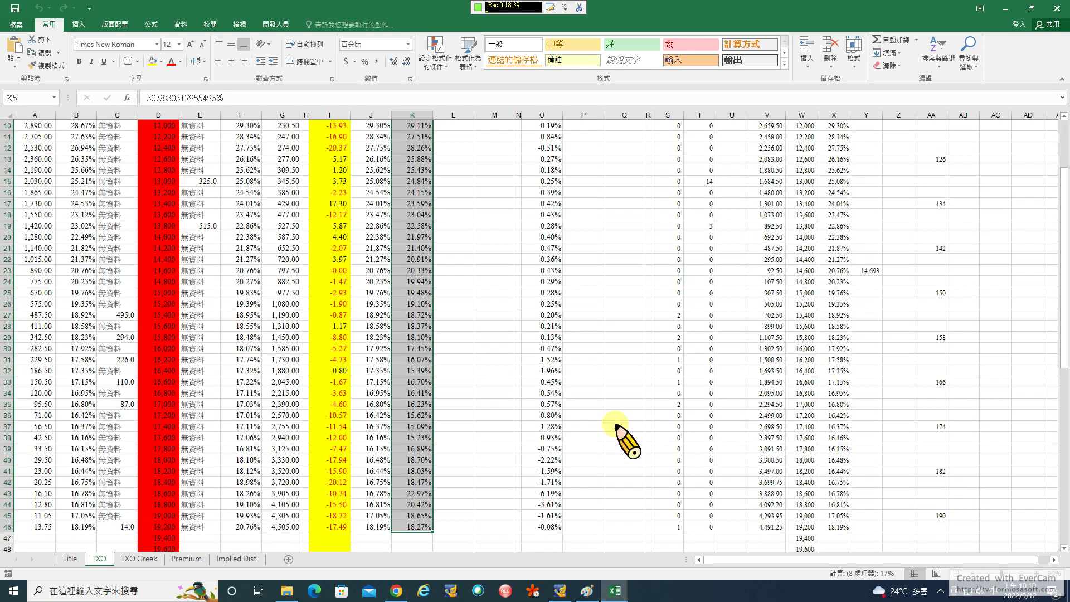
Step: Return to the 11月 workbook's TXO sheet and inspect the 14,800 strike in row 31 and its put CumulativeVolume formula in T31
left_click(615, 589)
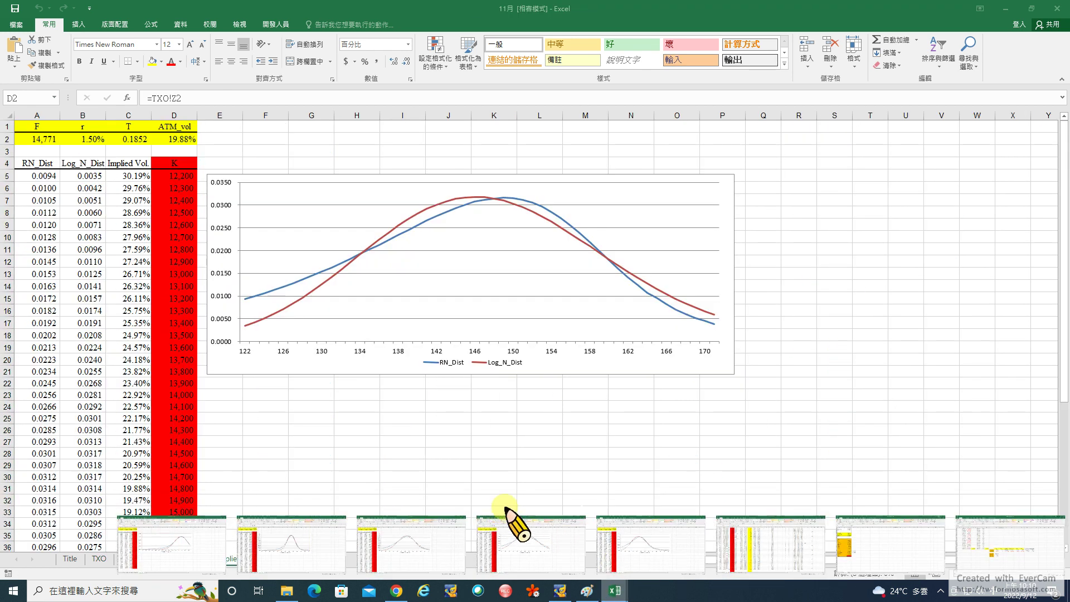
left_click(509, 521)
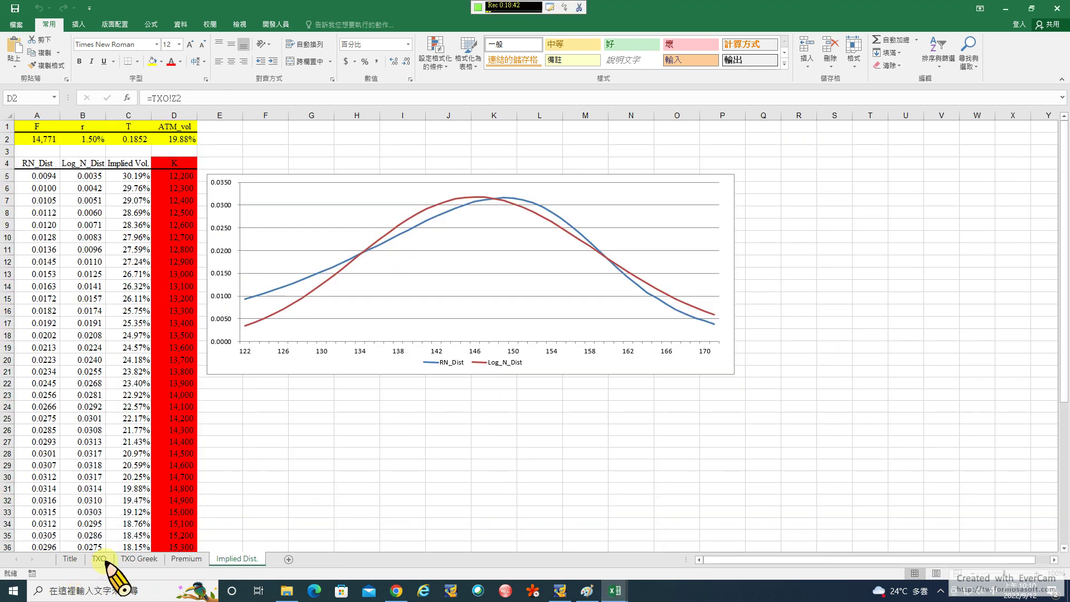
left_click(99, 559)
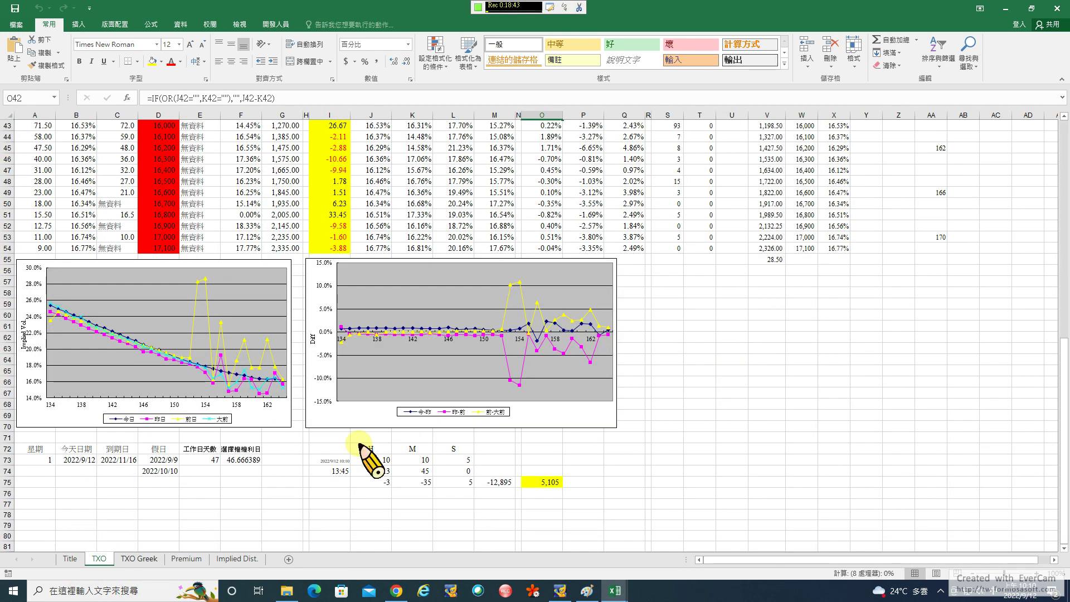
scroll(544, 346, "up", 8)
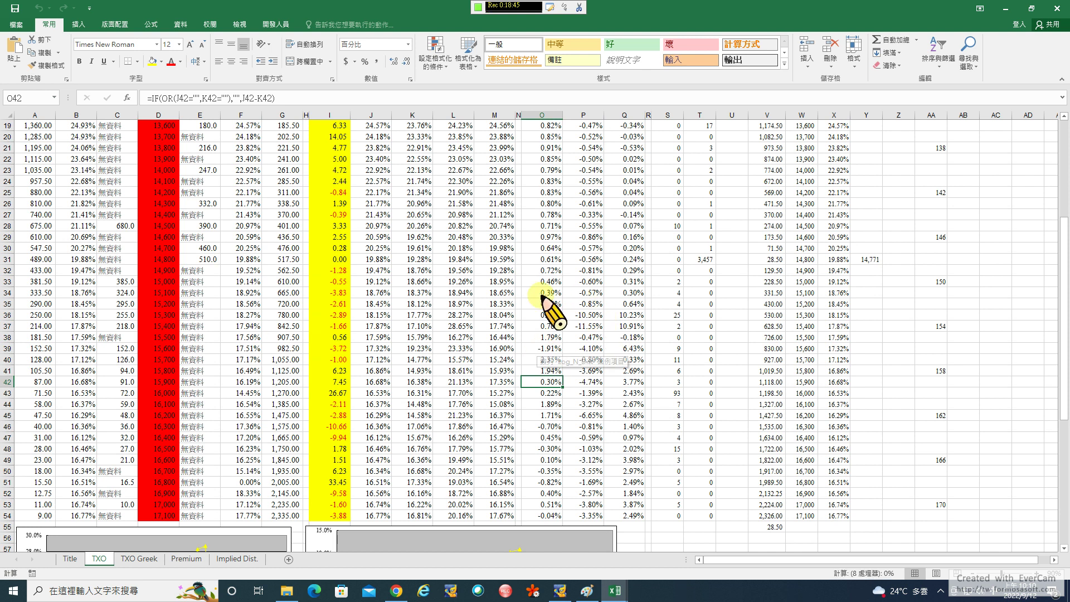
left_click(7, 259)
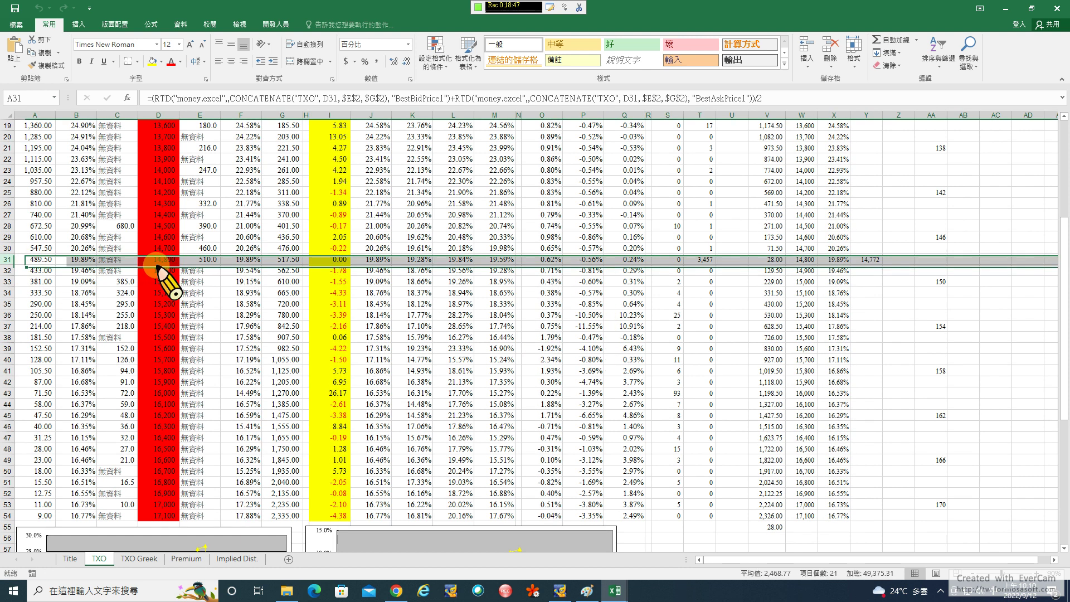
left_click(707, 259)
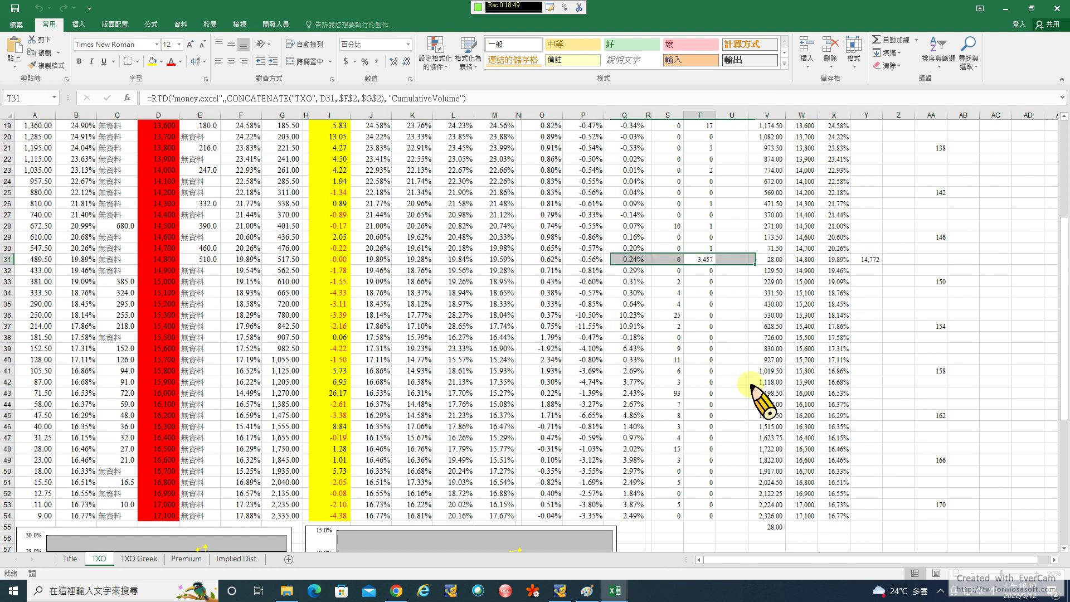
scroll(752, 345, "up", 4)
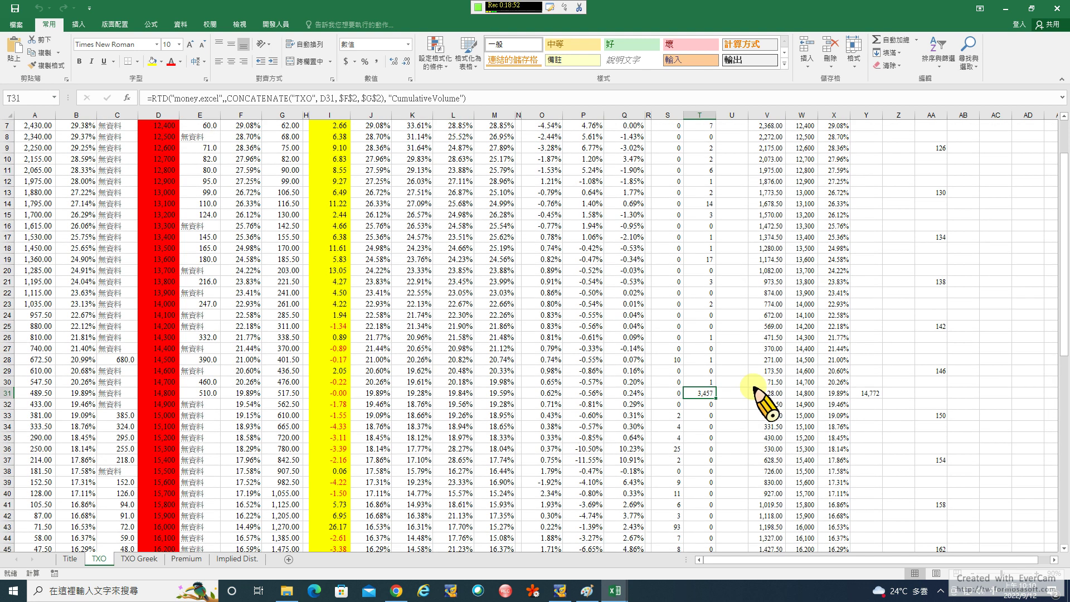
scroll(757, 393, "up", 2)
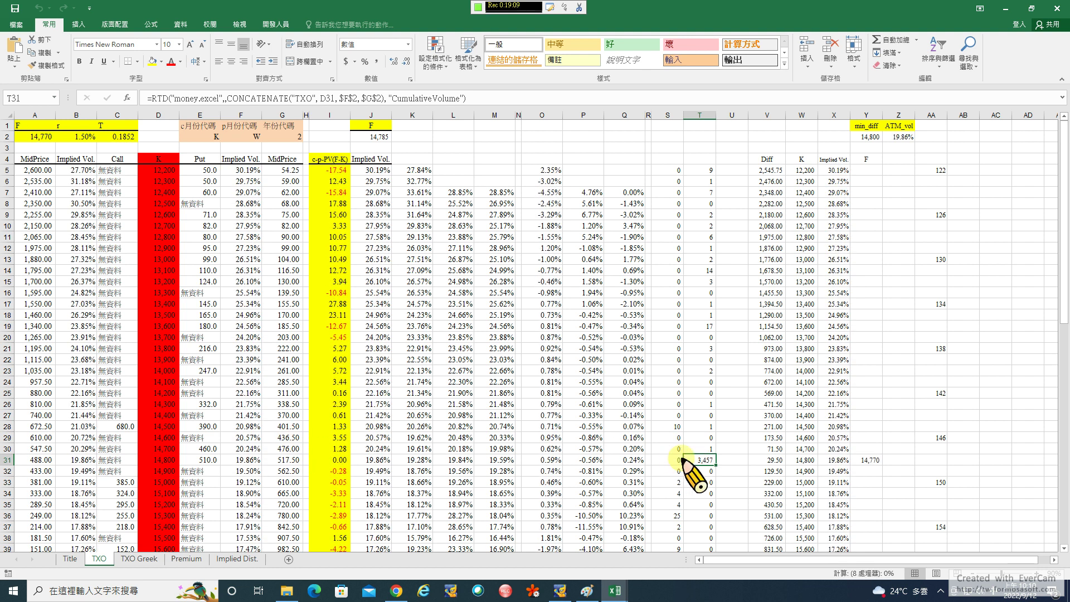
scroll(682, 460, "down", 3)
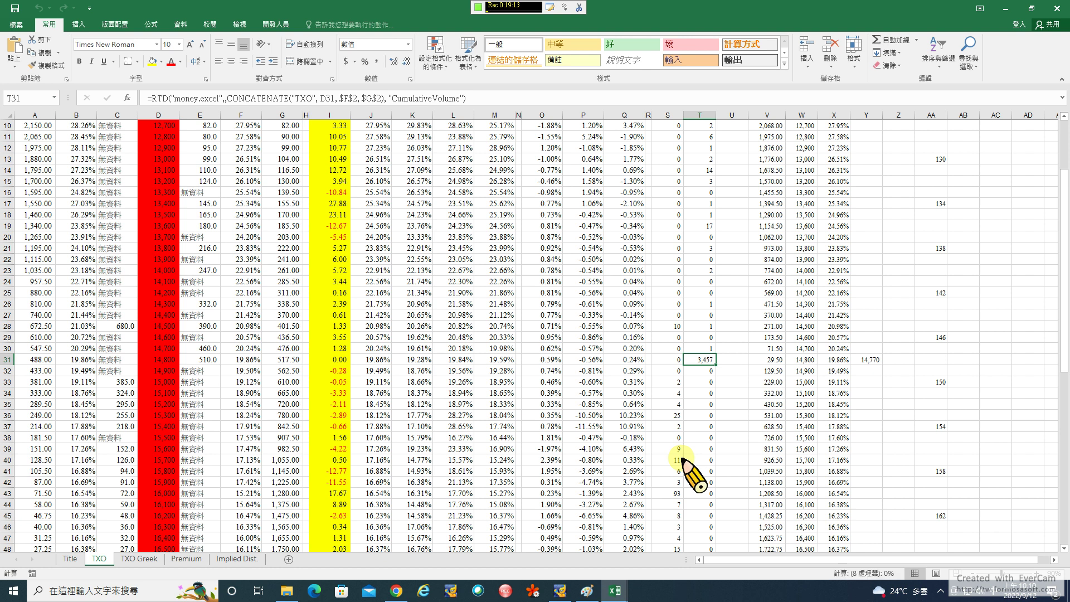
Step: Compare the 14,800 strike in D31 with its put volume in T31, also checking the header rows of the 11月 TXO sheet
scroll(682, 460, "up", 2)
scroll(488, 276, "up", 1)
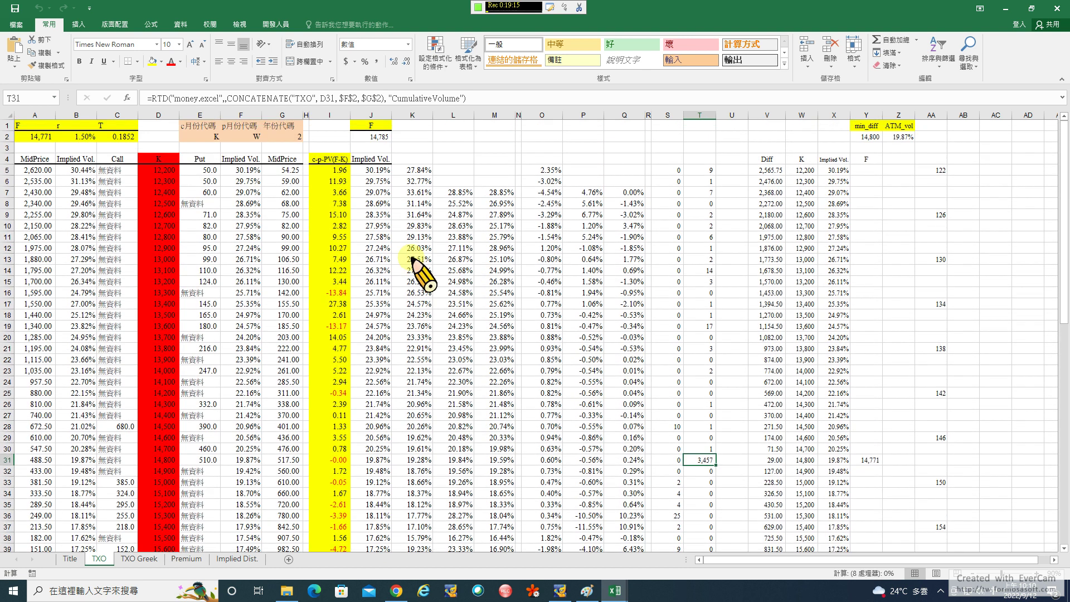
scroll(711, 203, "down", 3)
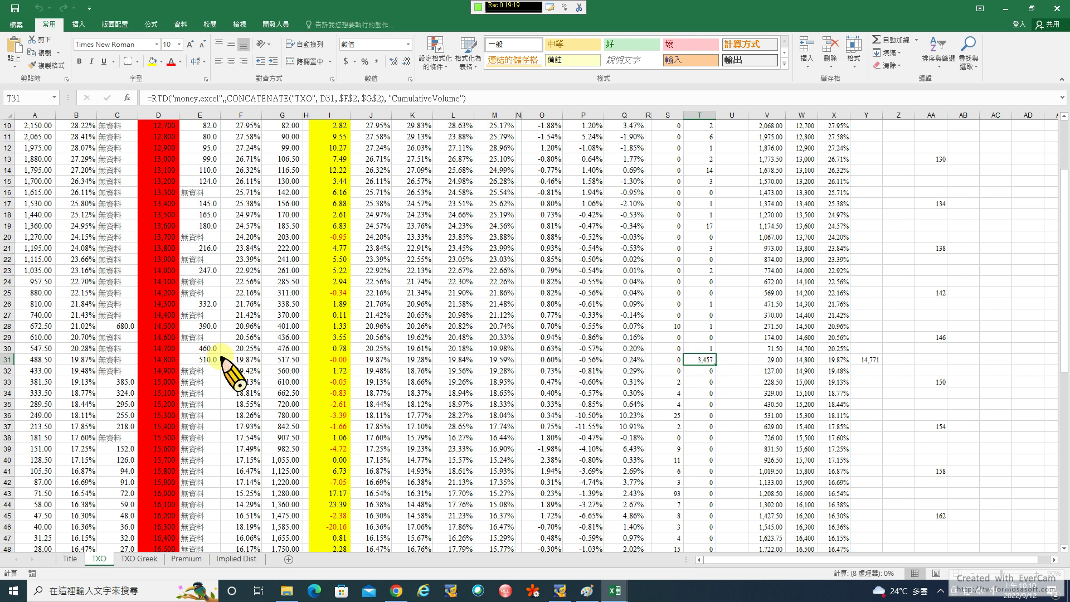
left_click(164, 360)
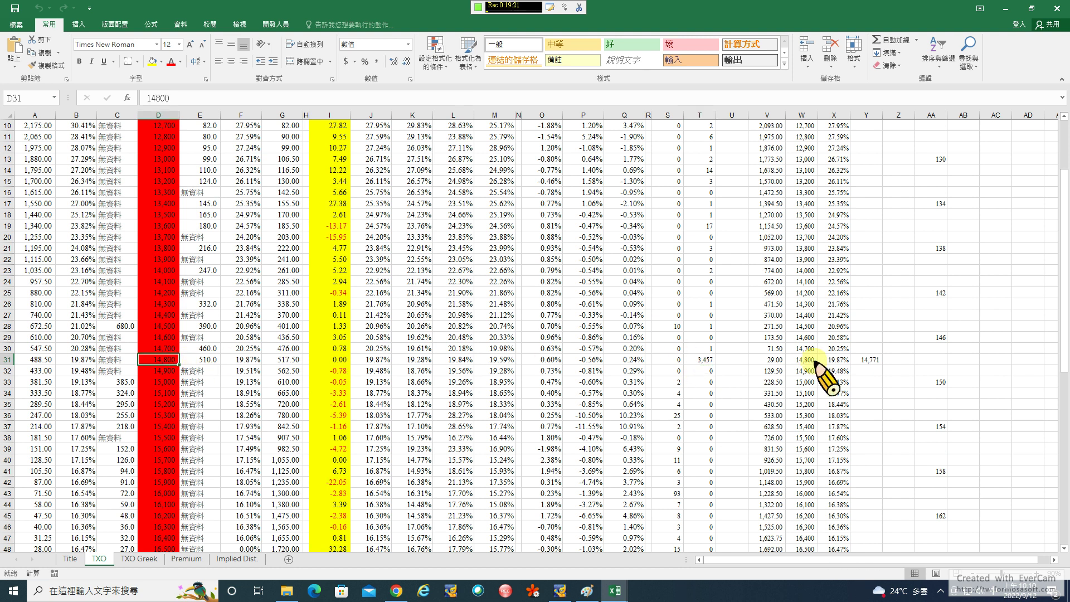
left_click(704, 361)
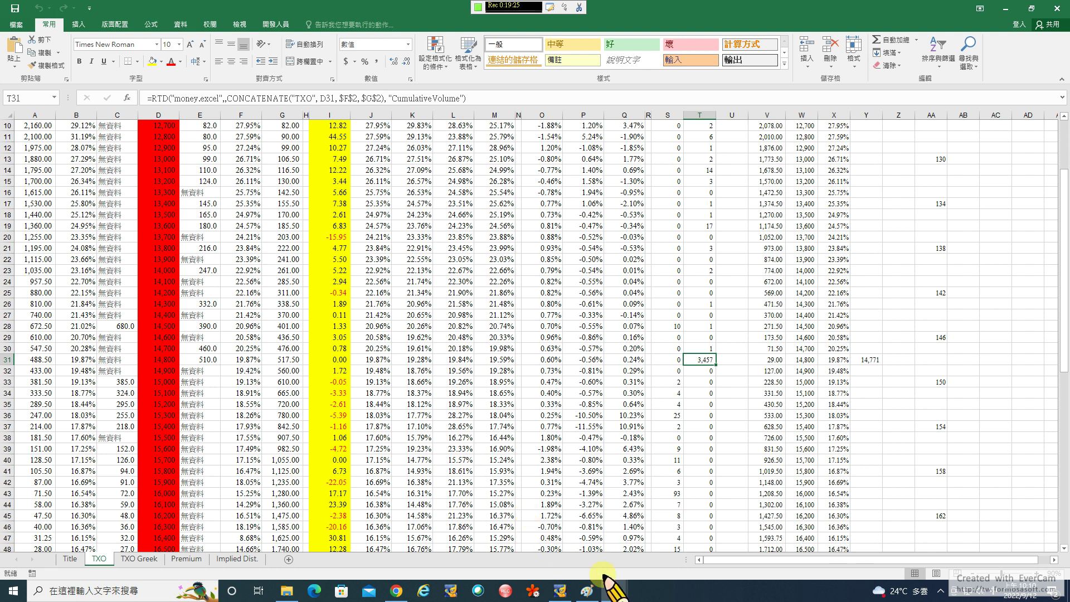
Step: Switch to the 3月 workbook and view the volatility charts and expiry dates below the option table on its TXO sheet
mouse_move(615, 593)
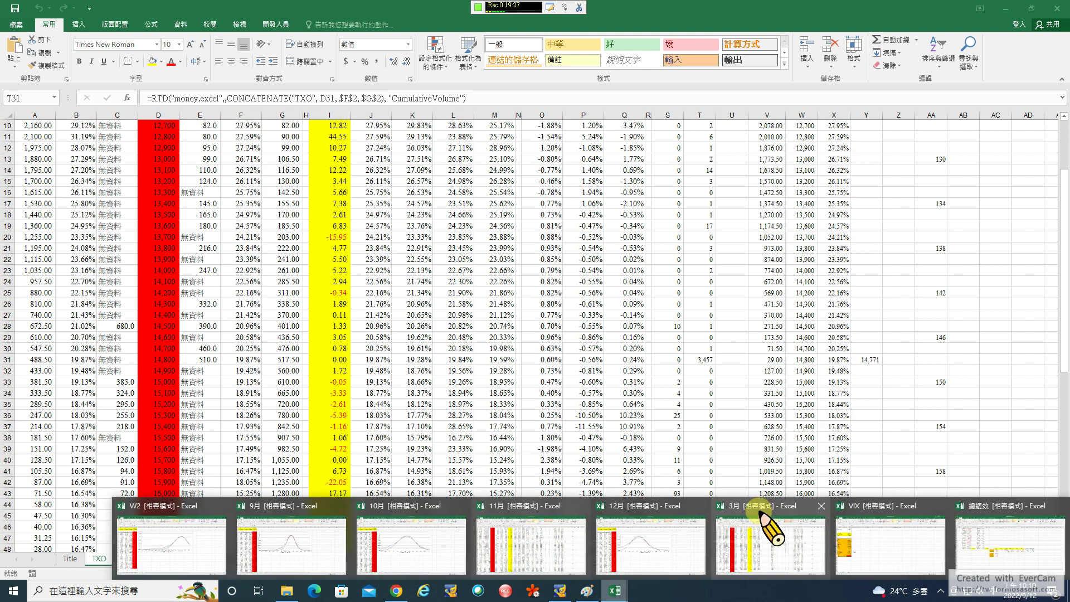
left_click(759, 510)
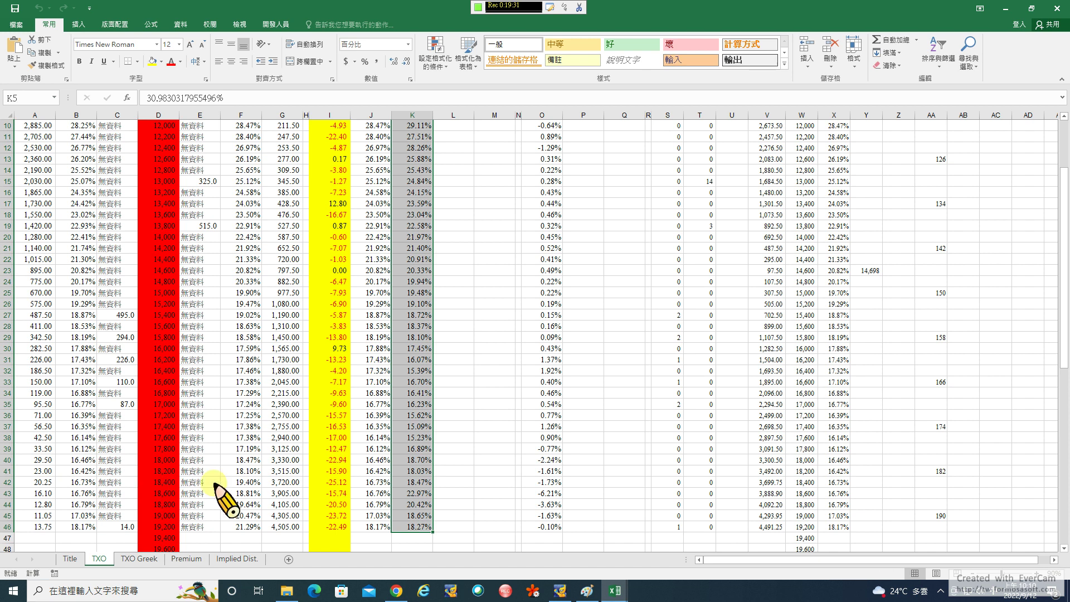
scroll(223, 516, "down", 4)
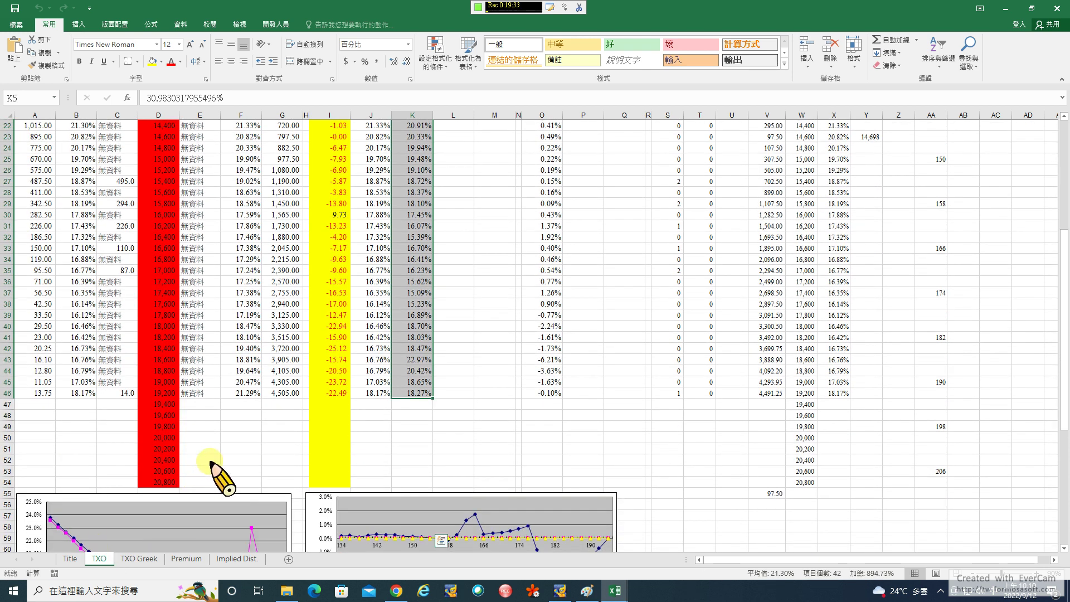
scroll(215, 471, "down", 8)
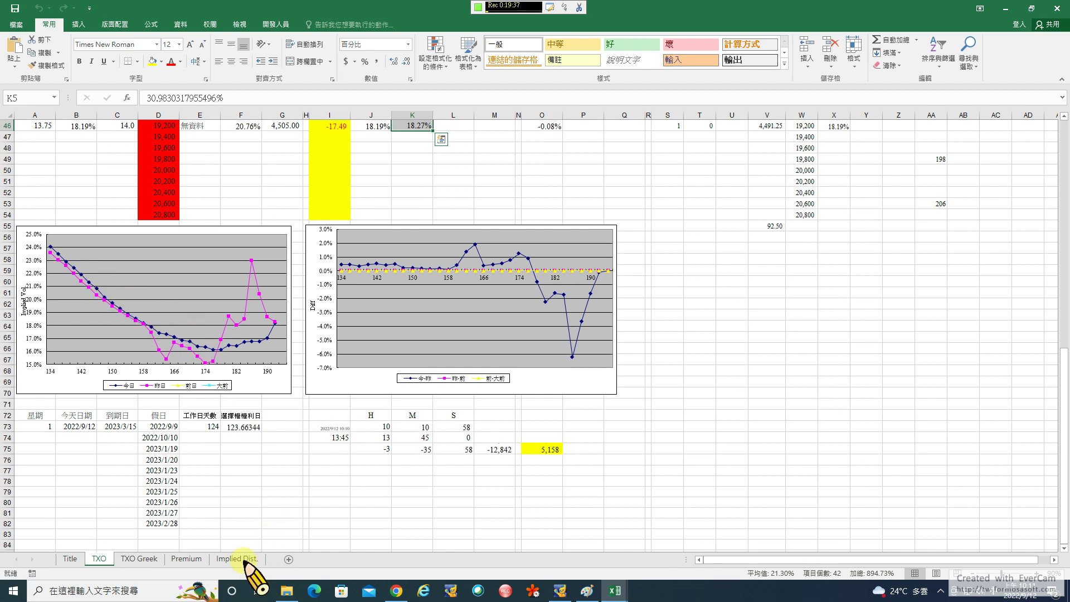
scroll(290, 415, "up", 12)
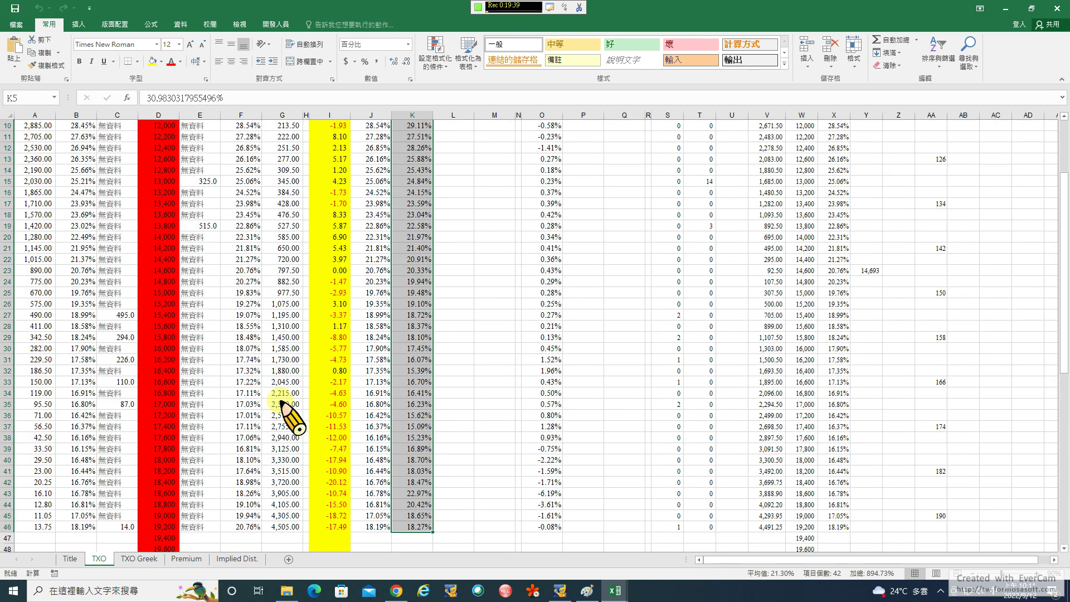
Step: Highlight the put-call parity deviations in I11:I30 of the 3月 TXO sheet, and view the workbook's Implied Dist. chart
left_click_drag(338, 139, 342, 348)
scroll(295, 429, "up", 3)
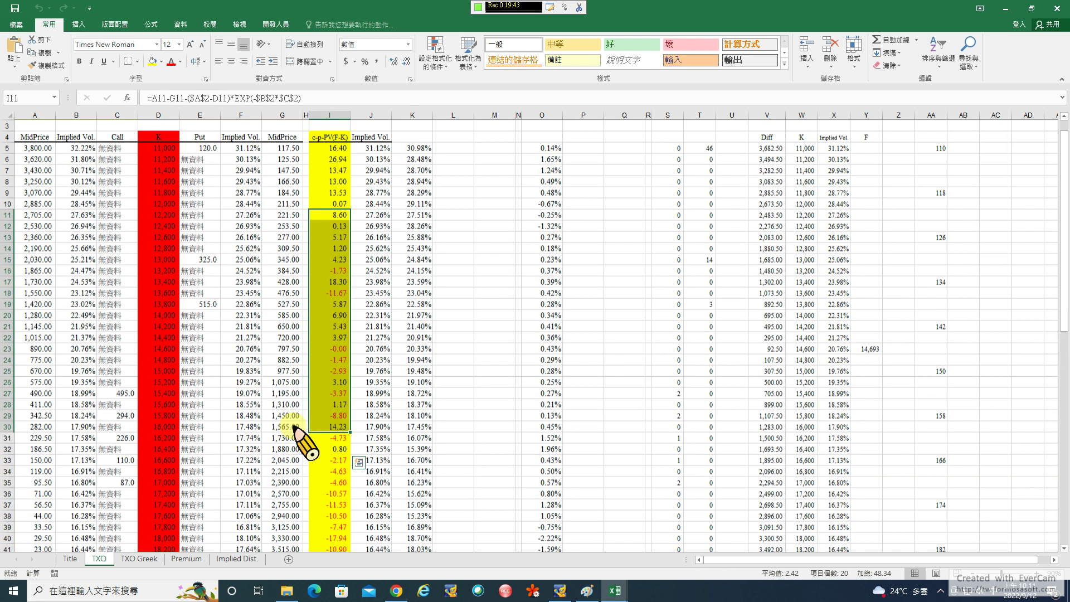
left_click(243, 560)
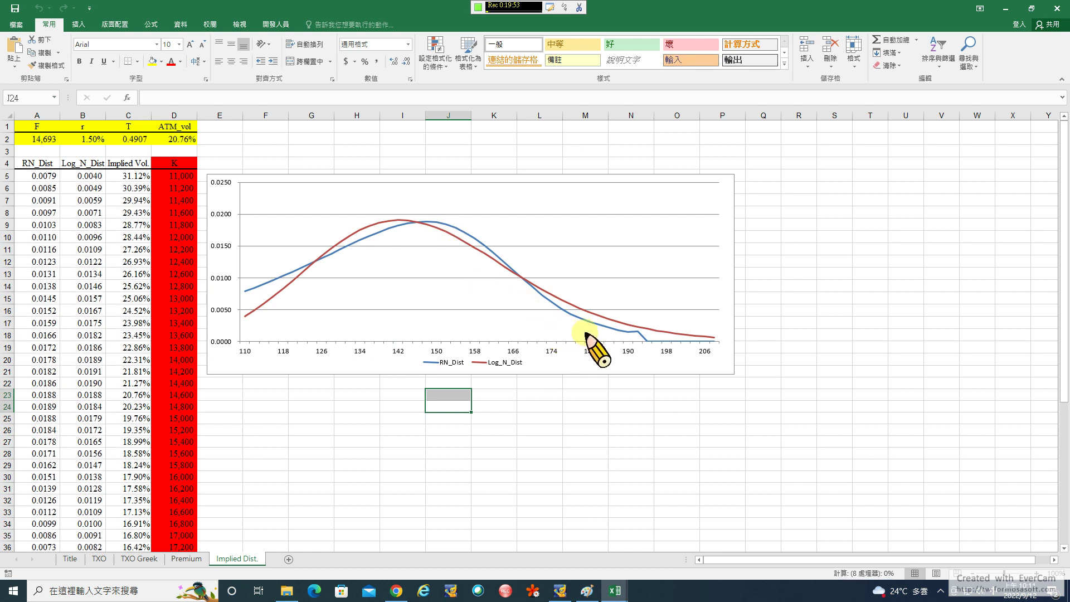
left_click(491, 429)
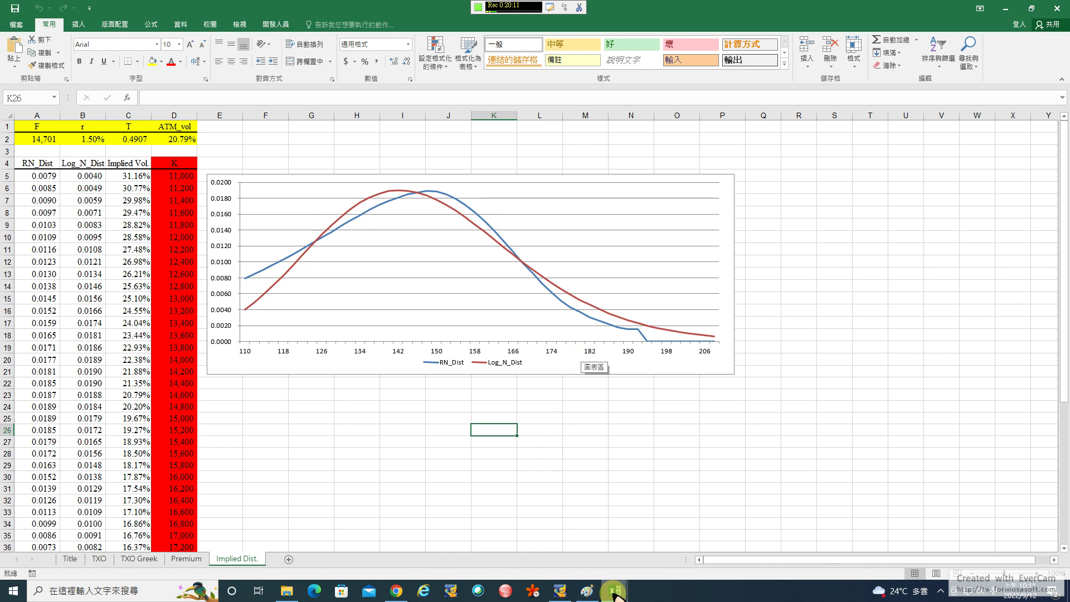
Step: Switch to the VIX workbook and look through the option tables on its 9月 and 10月 sheets
mouse_move(615, 594)
left_click(870, 501)
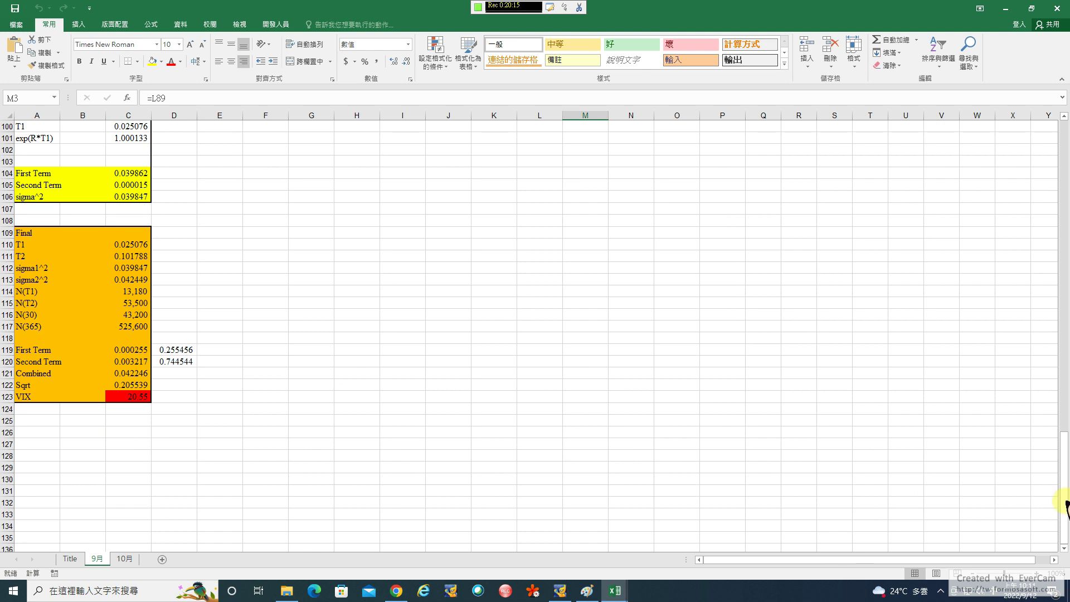
left_click_drag(1061, 295, 1064, 125)
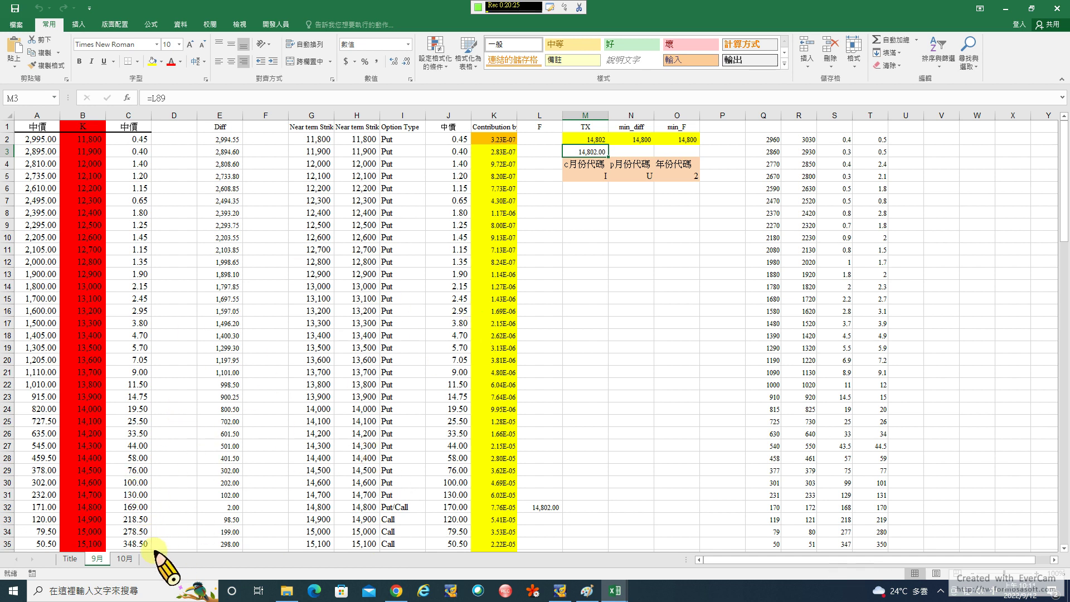
left_click(125, 559)
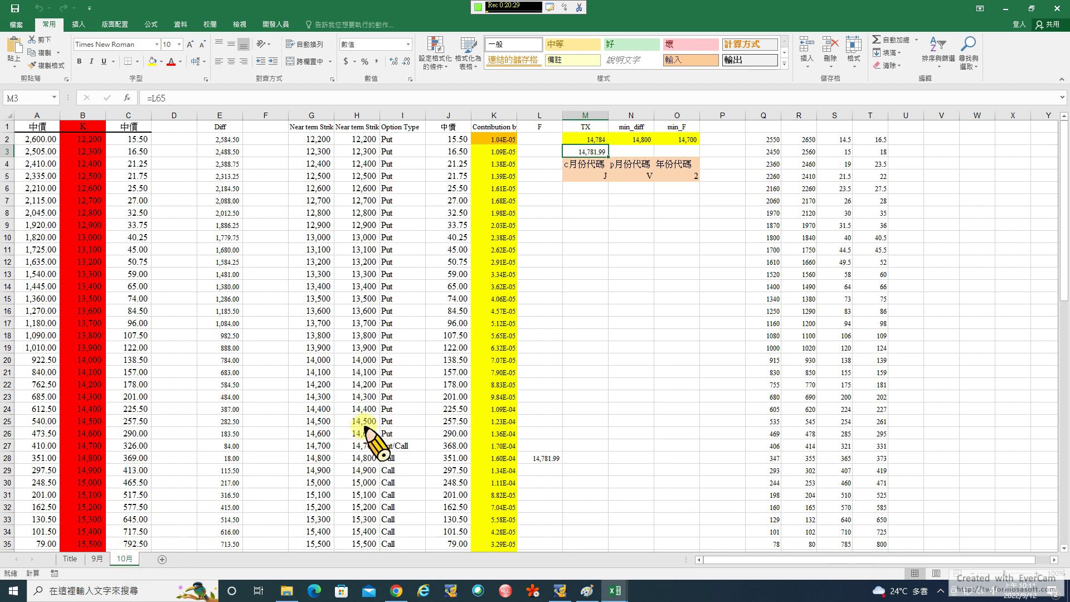
scroll(365, 426, "down", 12)
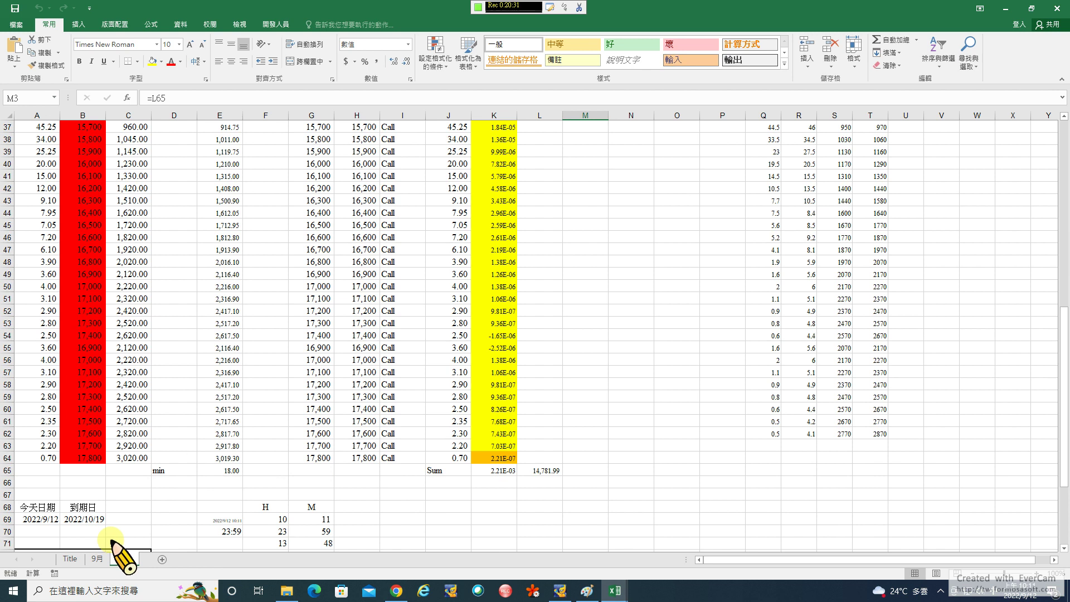
Step: Return to the VIX workbook's 9月 sheet and inspect the final VIX formula in C123
left_click(96, 558)
scroll(166, 483, "down", 20)
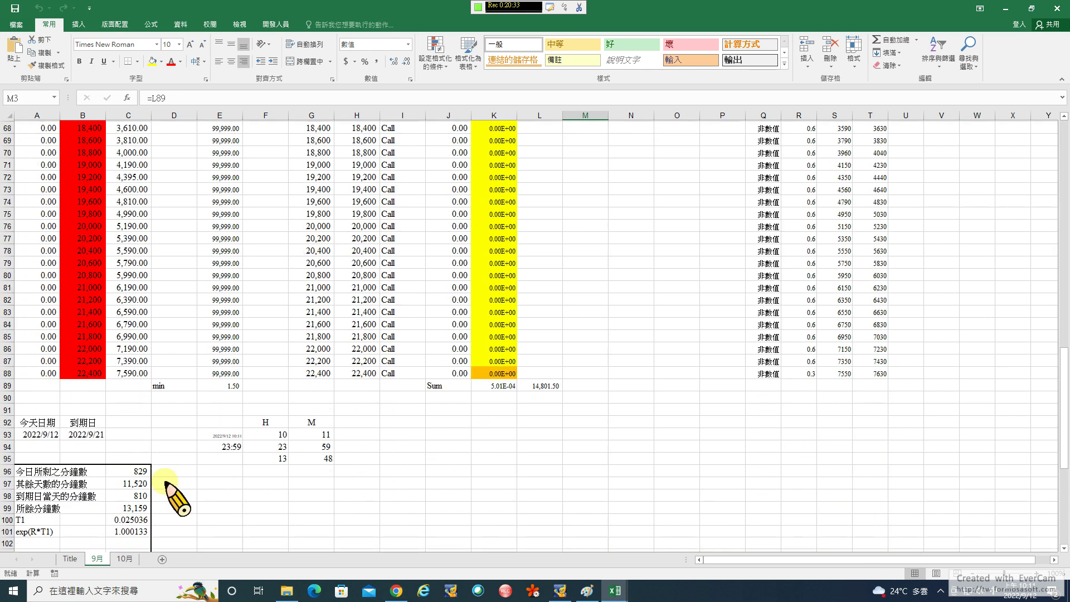
left_click(127, 505)
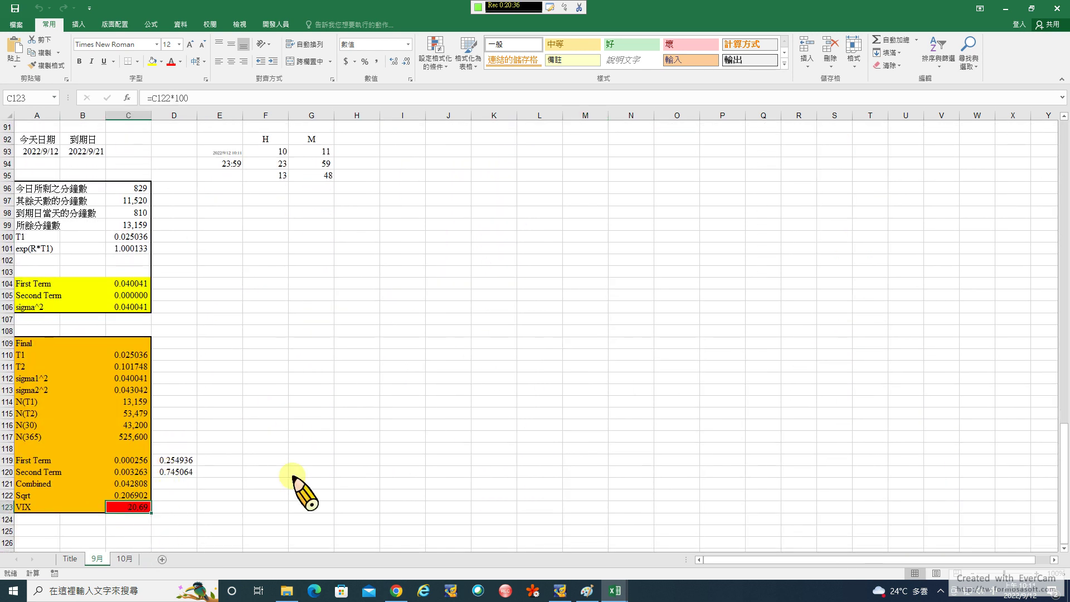
scroll(301, 487, "down", 3)
Step: Switch to Chrome to view the Taiwan Futures Exchange's TXO volatility index quote, and compare it with the VIX workbook's C123
left_click(396, 591)
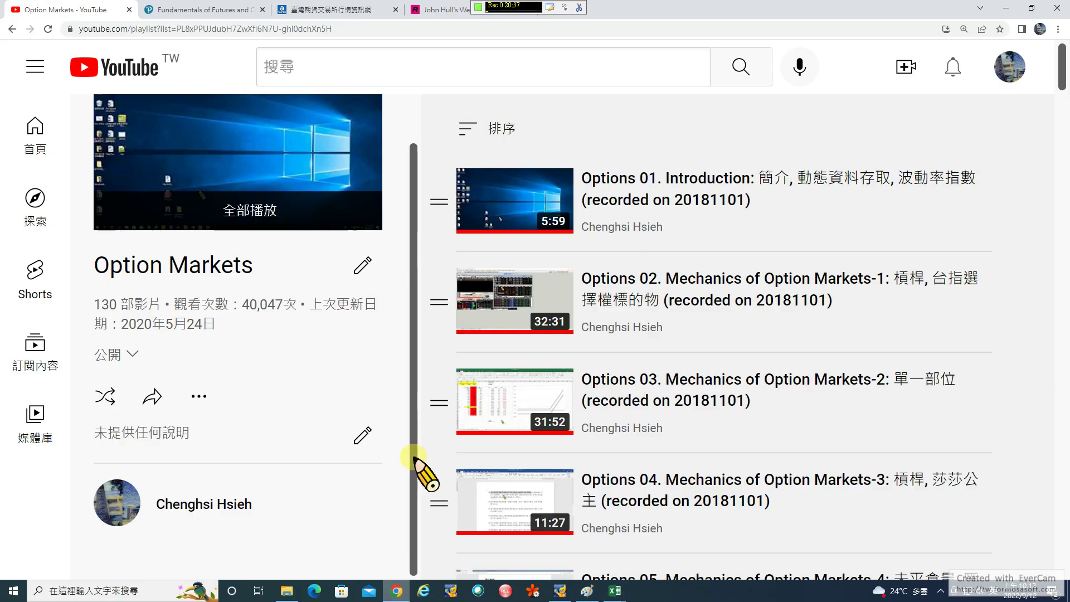
left_click(331, 10)
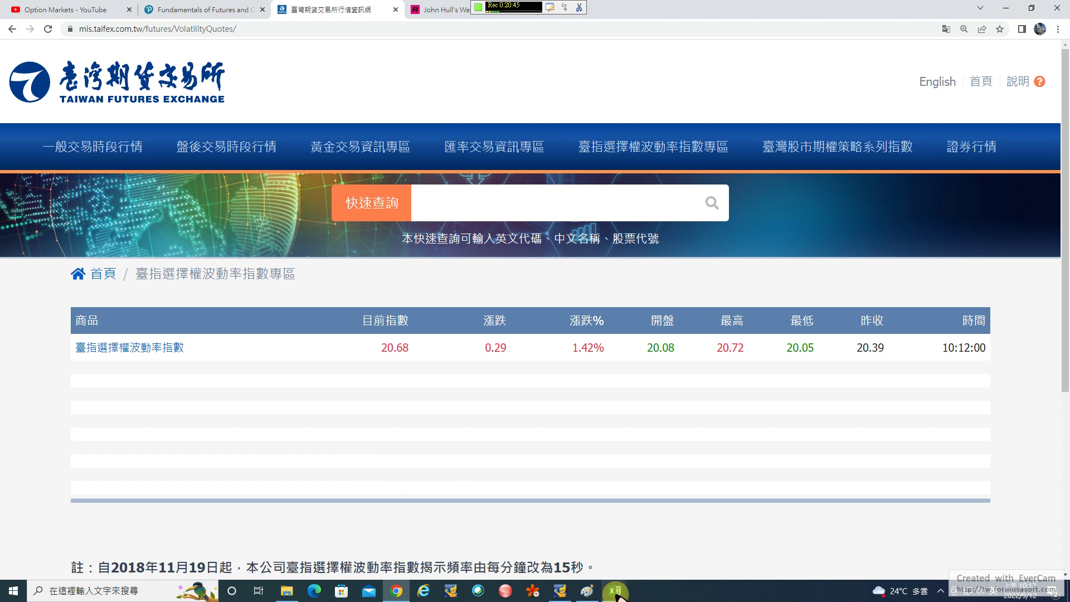
mouse_move(617, 593)
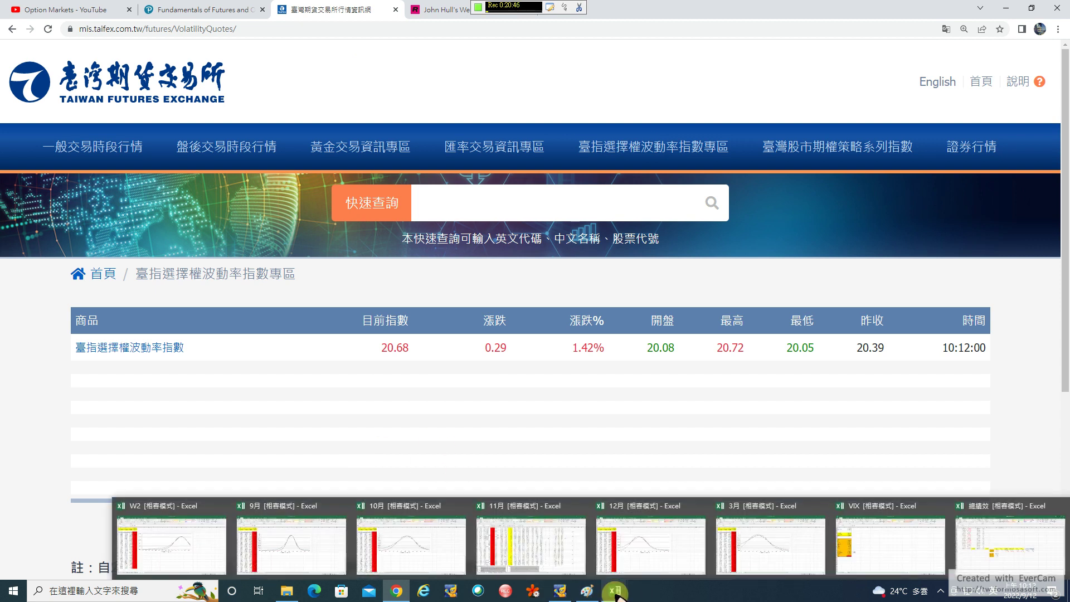
left_click(880, 530)
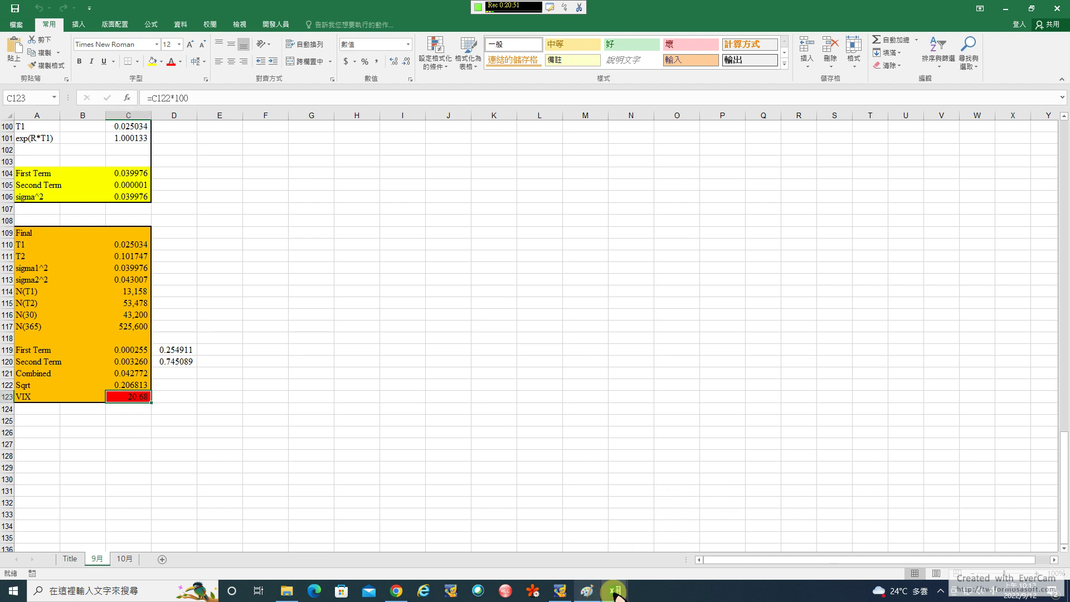
Step: Revisit the 3月 workbook's Implied Dist. chart, and open the 總績效 workbook to inspect the years-elapsed formula in Q113
mouse_move(616, 591)
left_click(752, 518)
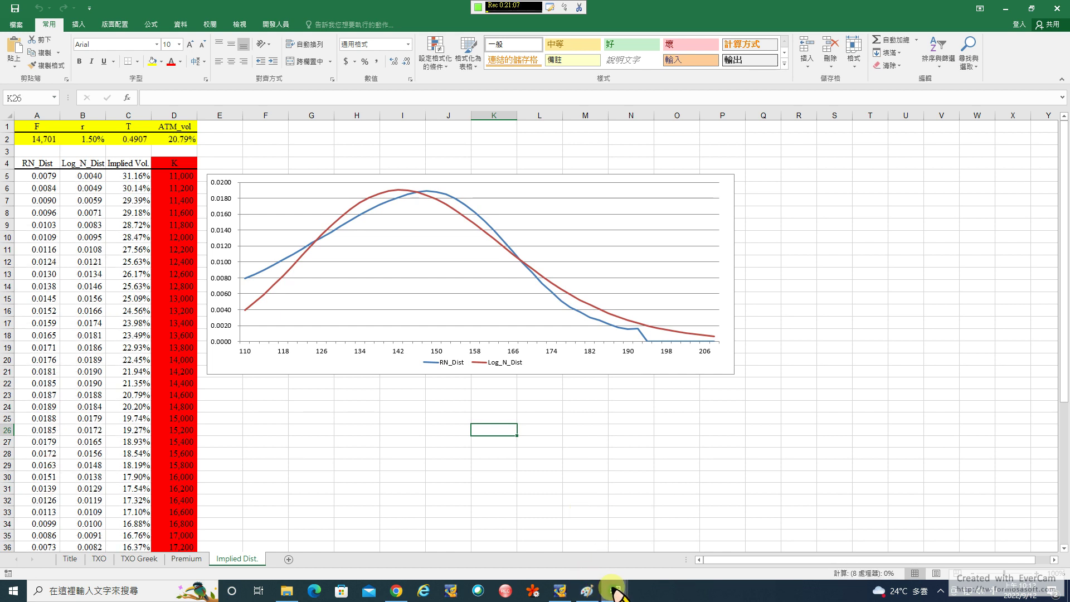
mouse_move(613, 589)
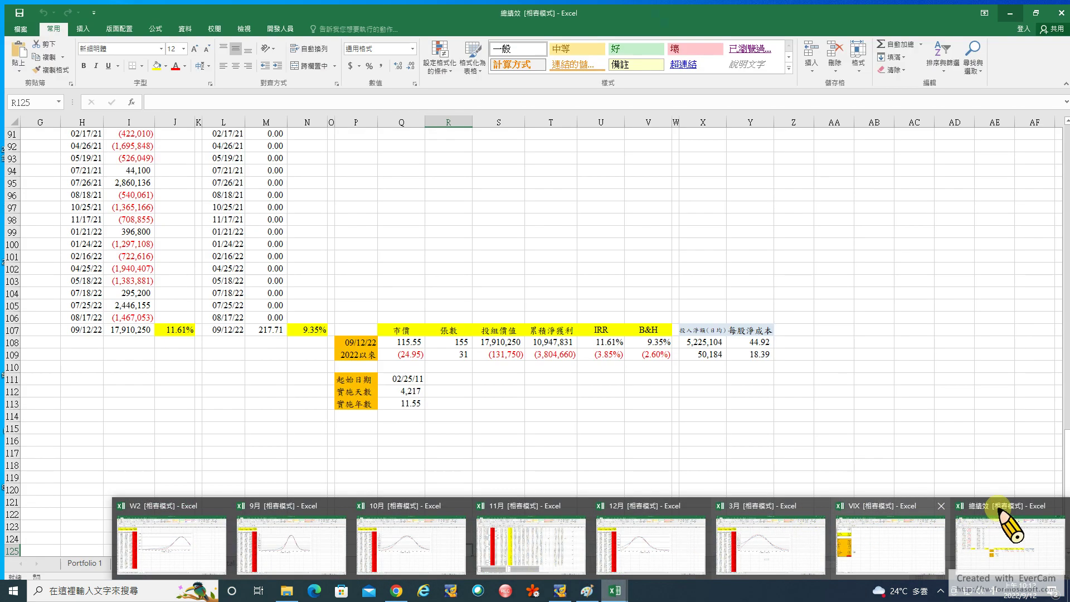
left_click(998, 530)
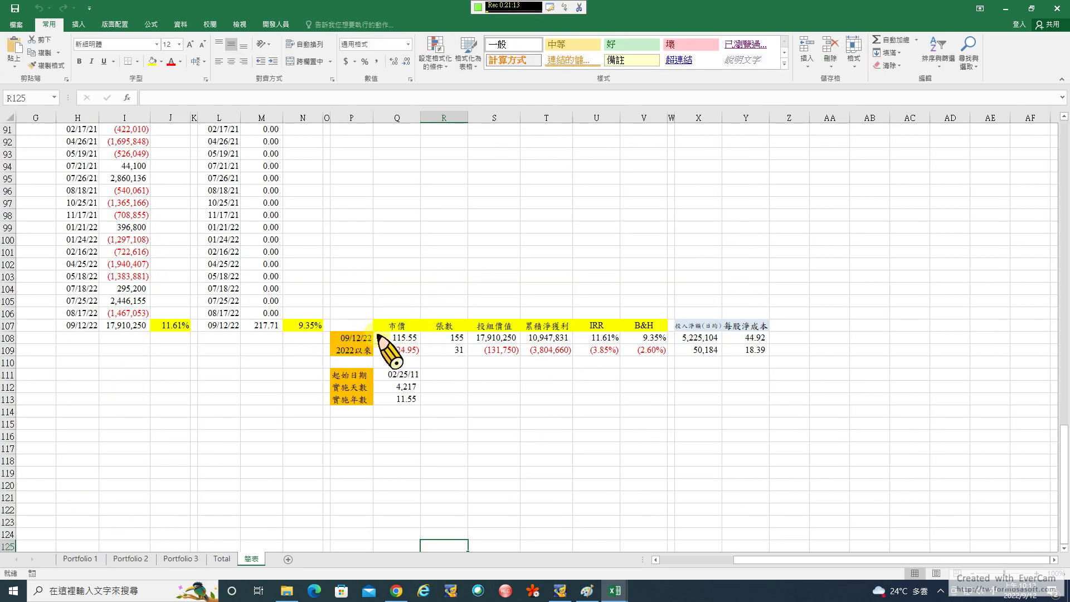
left_click(399, 399)
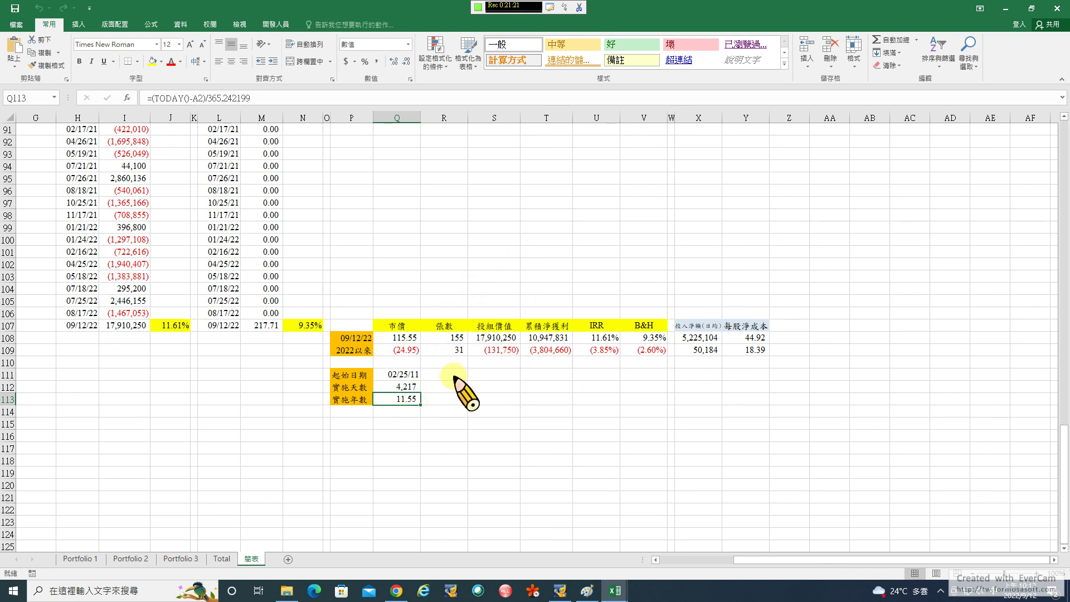
Step: Inspect the cumulative net profit cells T108 and T109, the IRR in U108 and the B&H return in V108
left_click(545, 351)
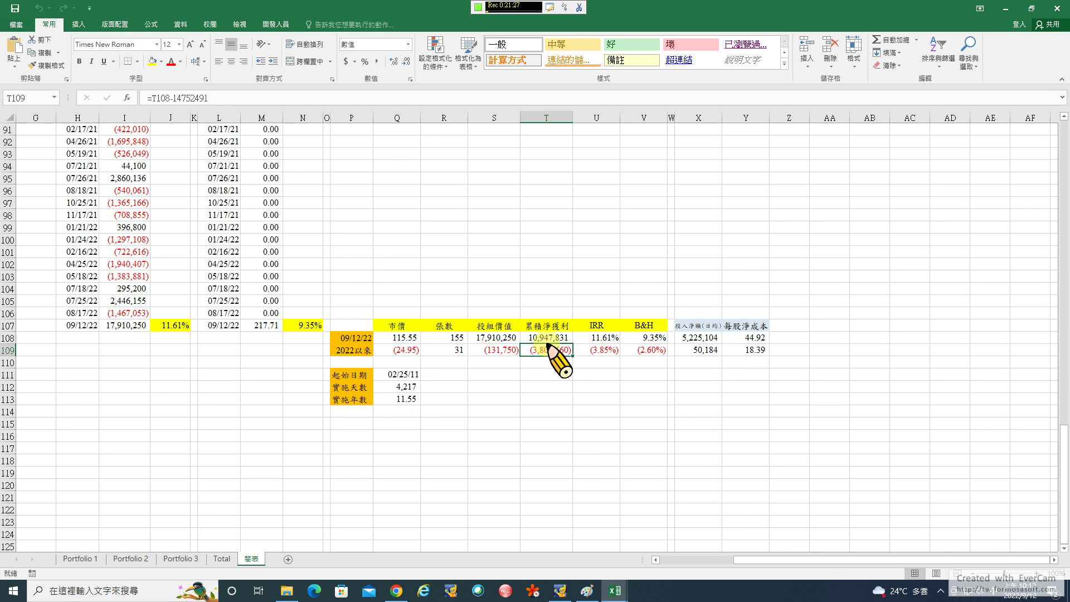
left_click(395, 400)
left_click(540, 340)
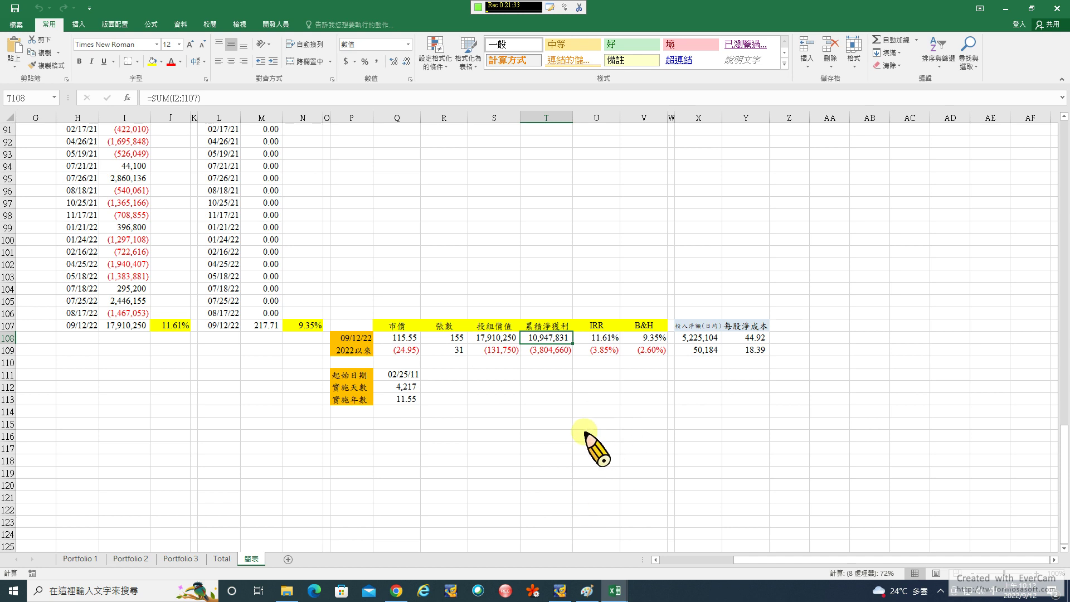
key("Right")
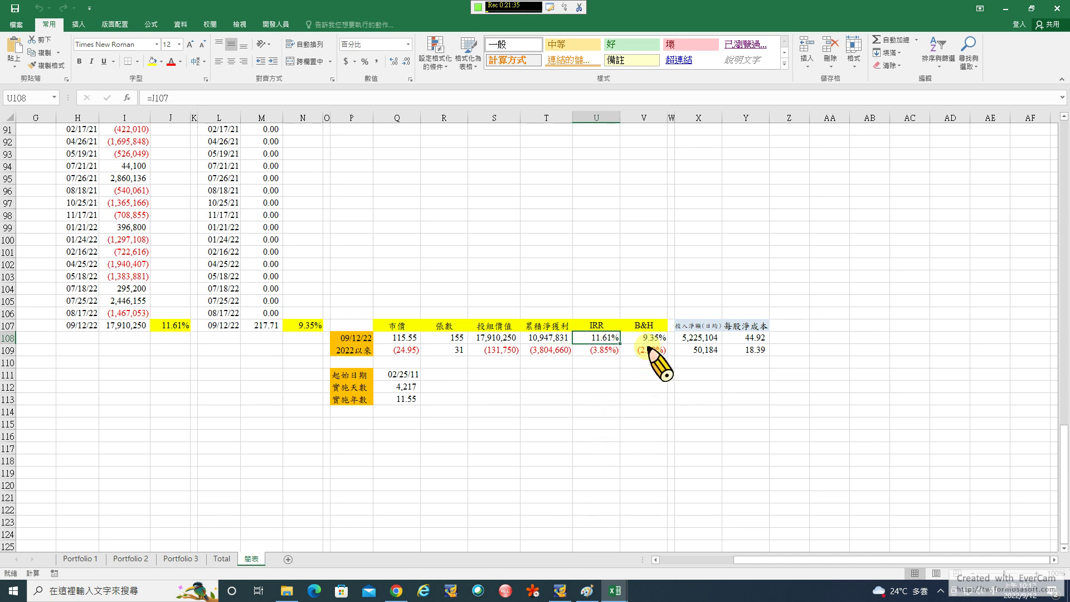
left_click(637, 337)
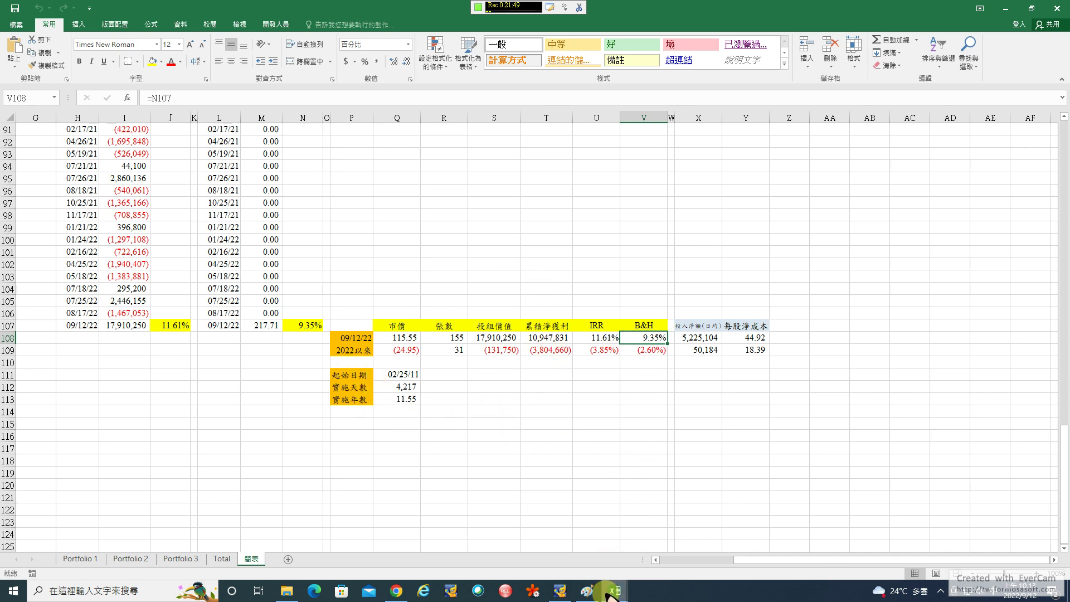
mouse_move(619, 595)
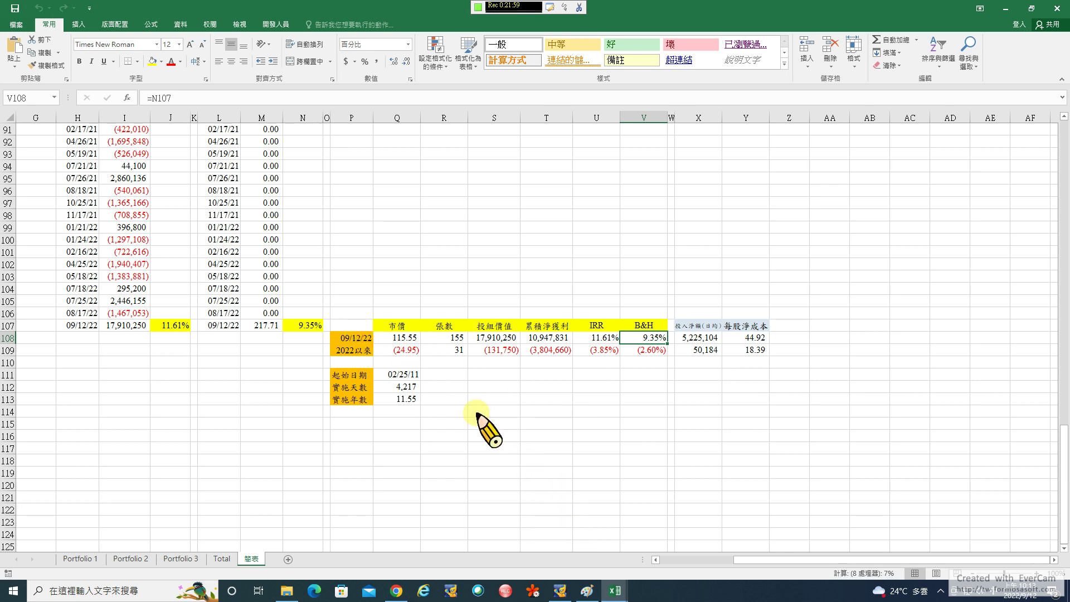
left_click(546, 350)
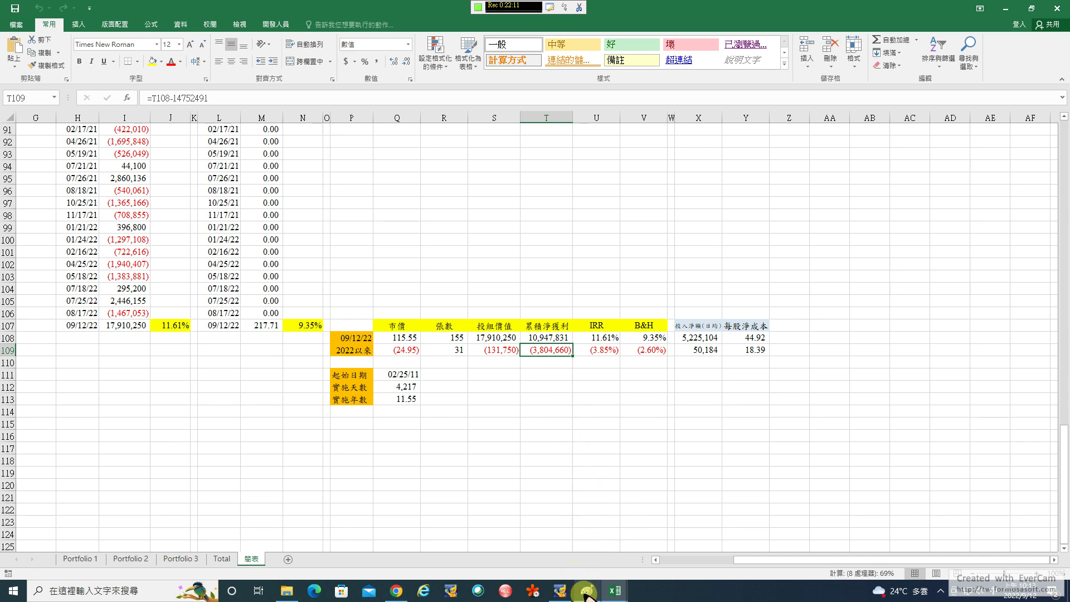
Step: Switch to Paint and enlarge the blank canvas to 1885 × 843 pixels
mouse_move(584, 594)
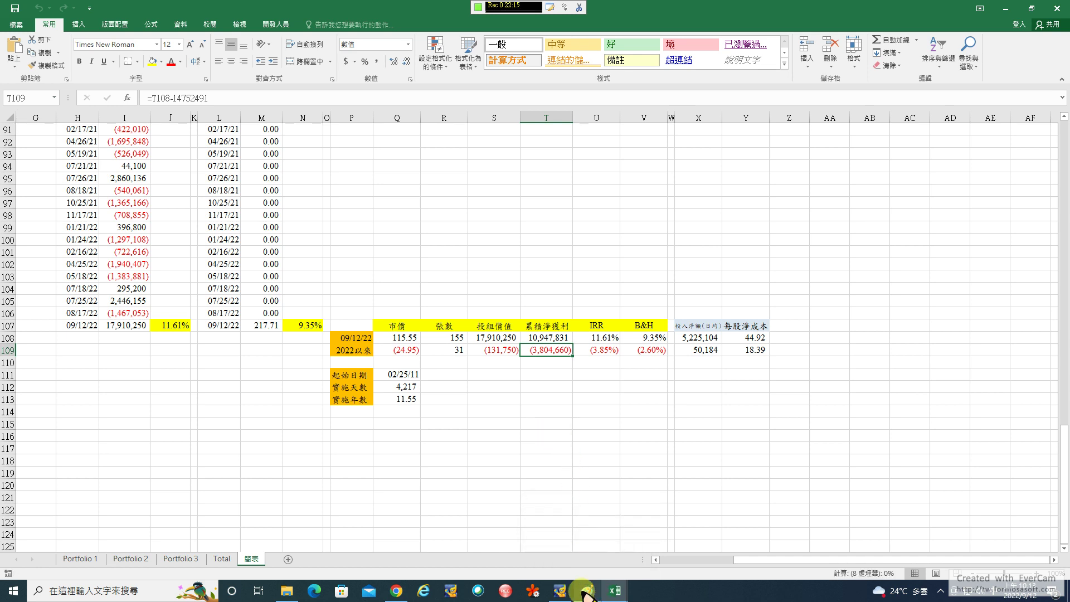
left_click(587, 590)
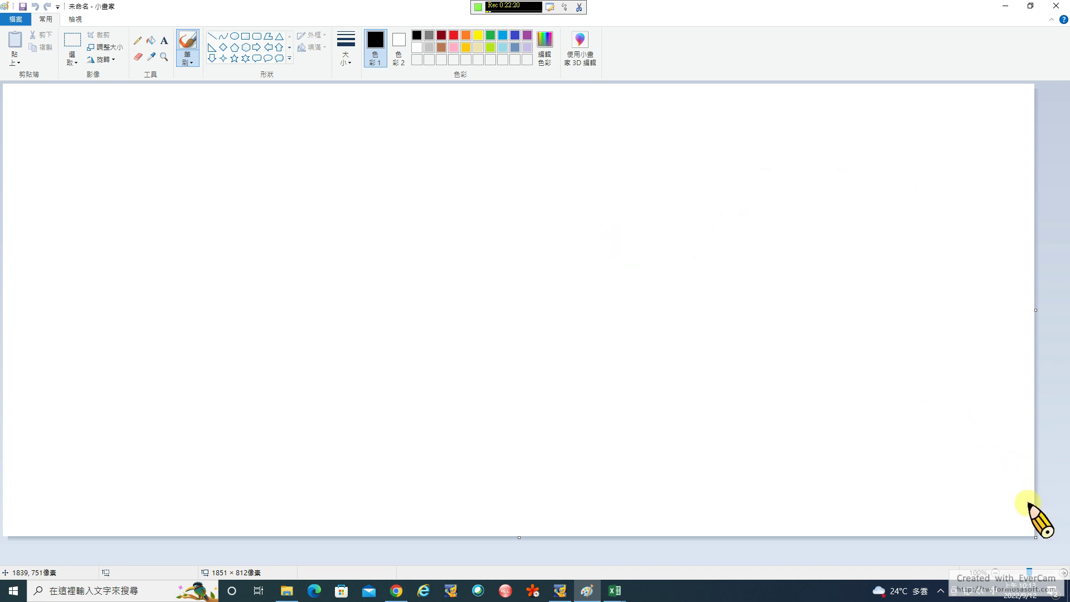
left_click_drag(1034, 536, 1054, 554)
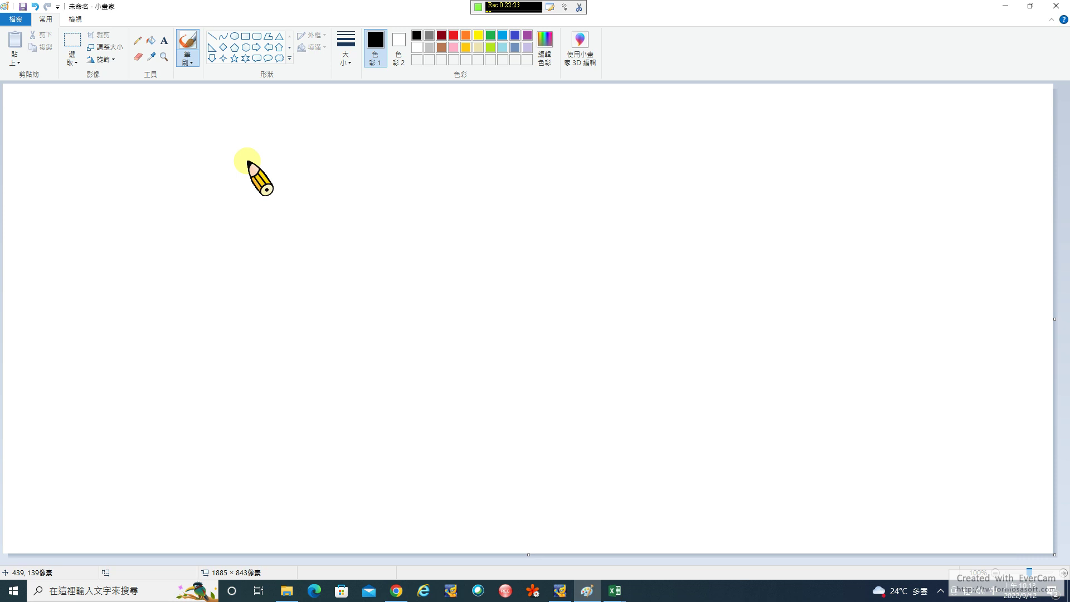
Step: Draw a black zigzag price curve across the canvas's upper part and number its successive points 0 to 9 by hand
left_click_drag(247, 161, 299, 199)
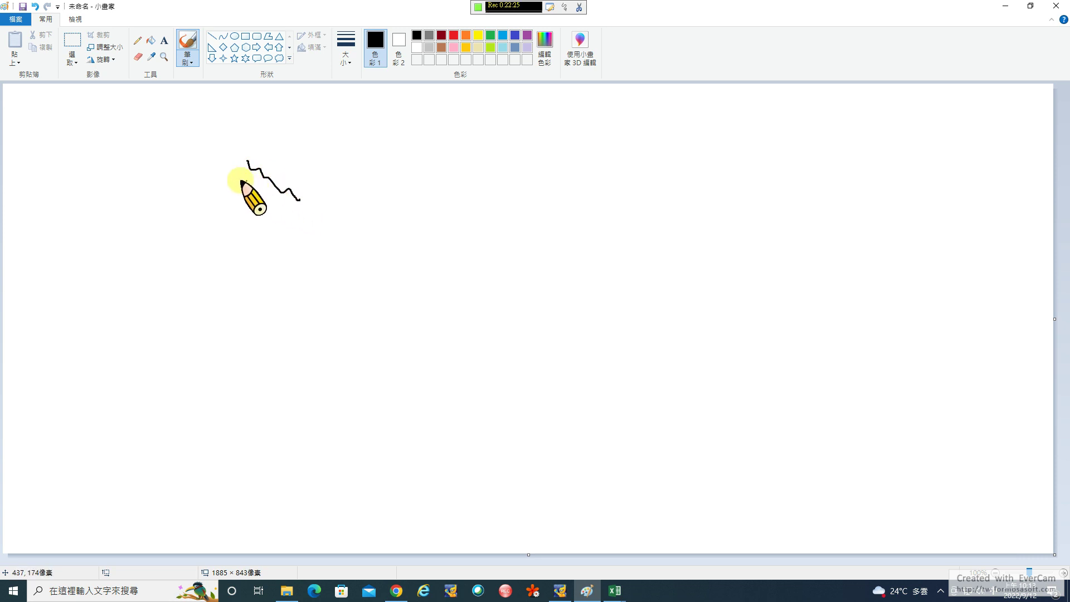
mouse_move(237, 185)
left_mouse_down()
mouse_move(245, 179)
mouse_move(262, 204)
left_mouse_up()
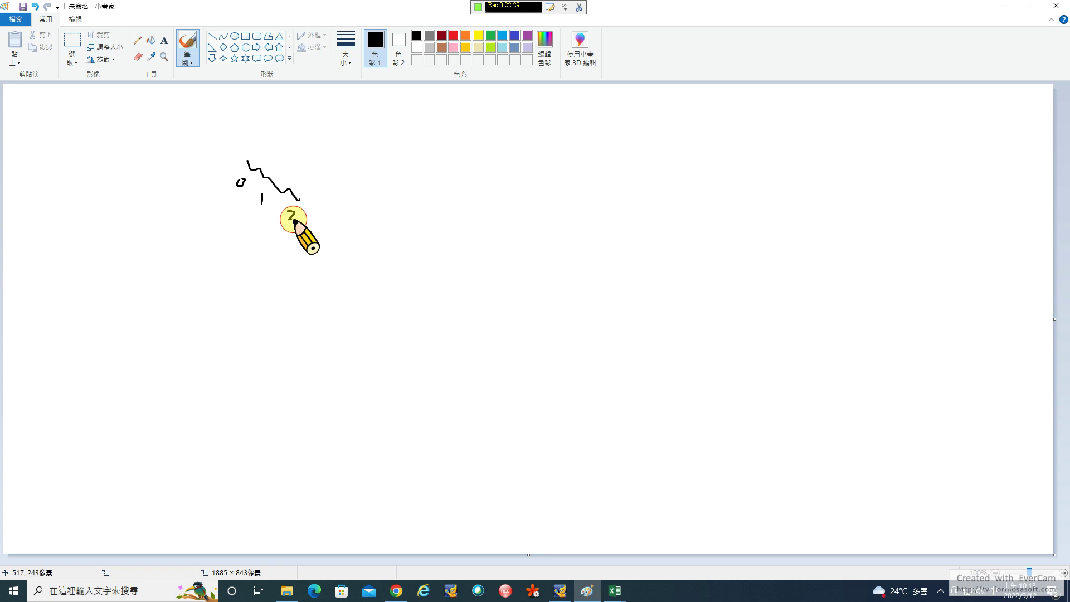
mouse_move(298, 203)
left_mouse_down()
mouse_move(333, 178)
mouse_move(324, 214)
mouse_move(346, 184)
mouse_move(363, 211)
mouse_move(402, 160)
mouse_move(394, 187)
mouse_move(404, 169)
mouse_move(417, 185)
left_mouse_up()
mouse_move(407, 160)
left_mouse_down()
mouse_move(416, 152)
mouse_move(440, 190)
mouse_move(482, 140)
mouse_move(489, 176)
left_mouse_up()
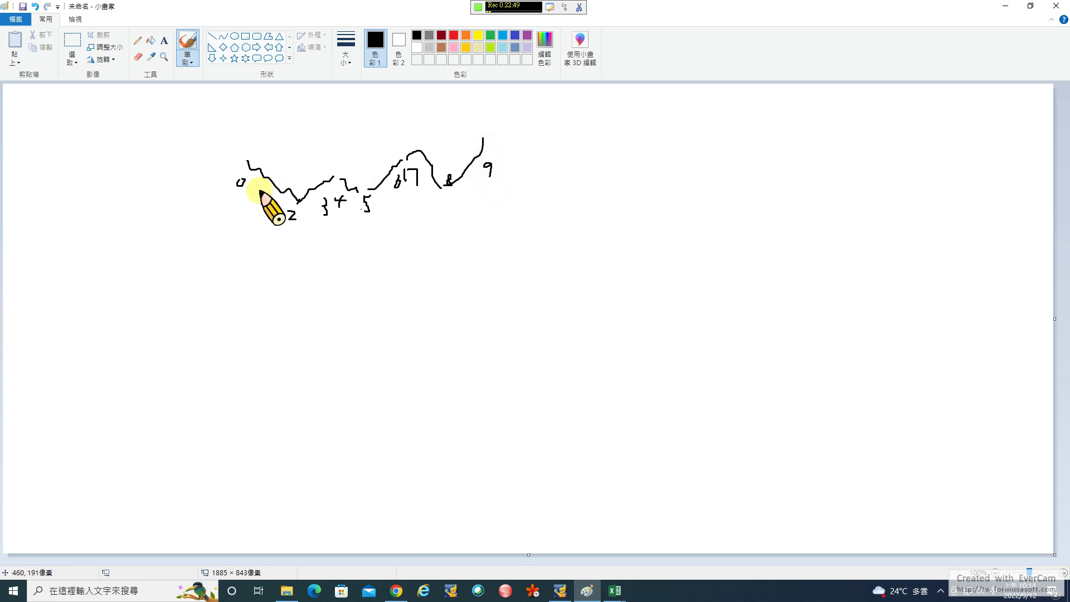
Step: Underline the handwritten numbers 0, 1 and 2 on the curve in red
left_click(453, 35)
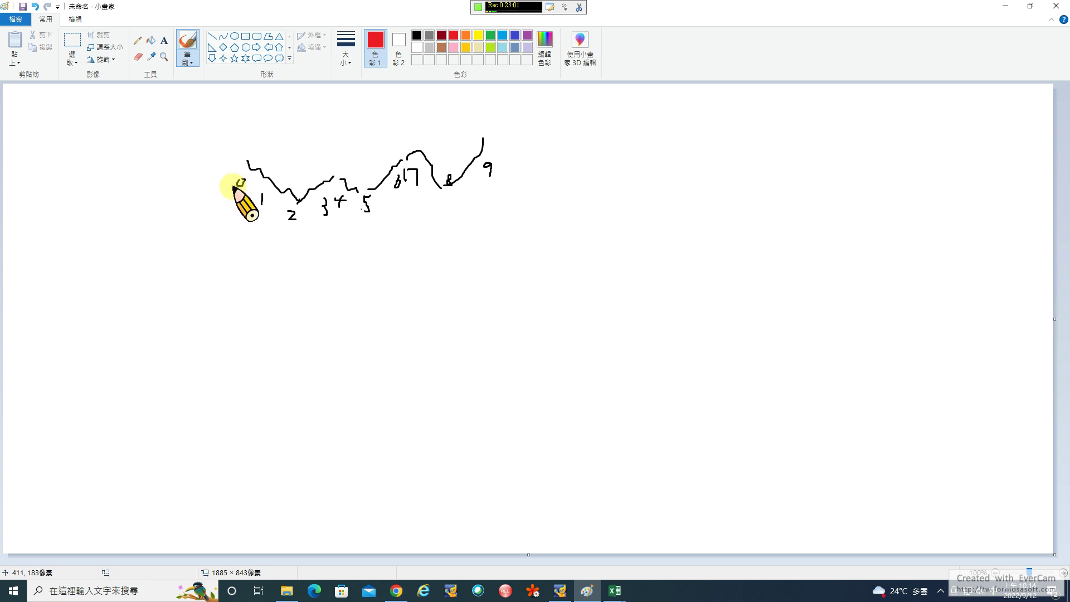
mouse_move(232, 191)
left_mouse_down()
mouse_move(250, 189)
mouse_move(298, 227)
left_mouse_up()
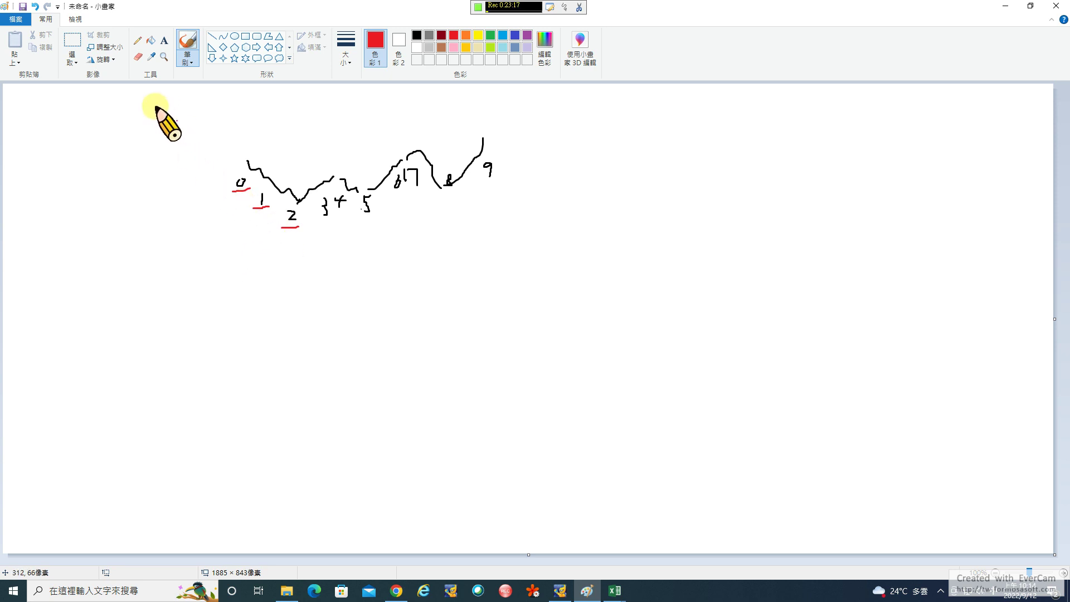
left_click(8, 143)
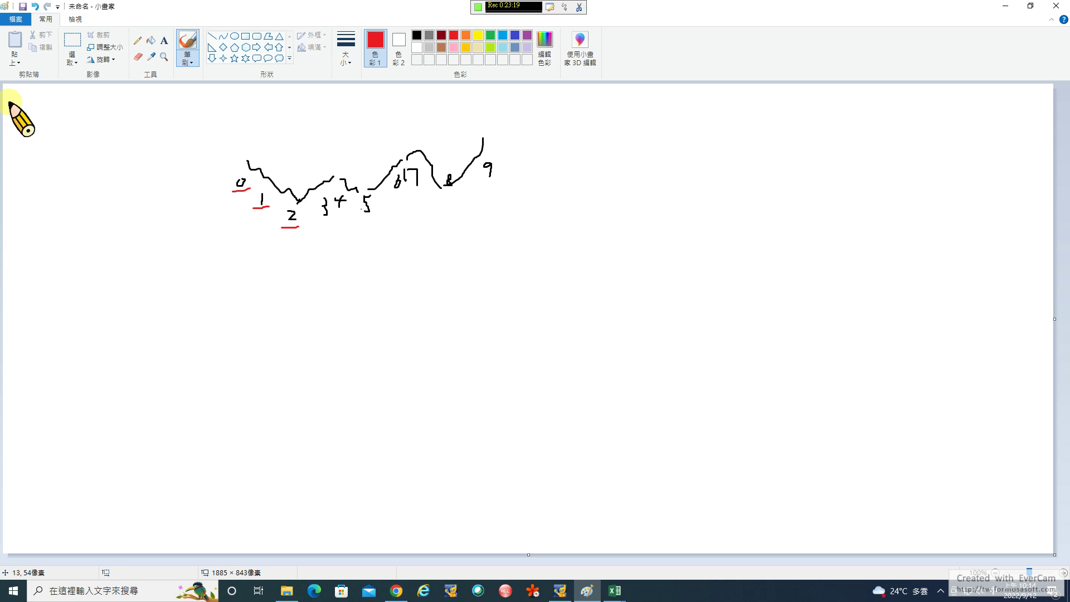